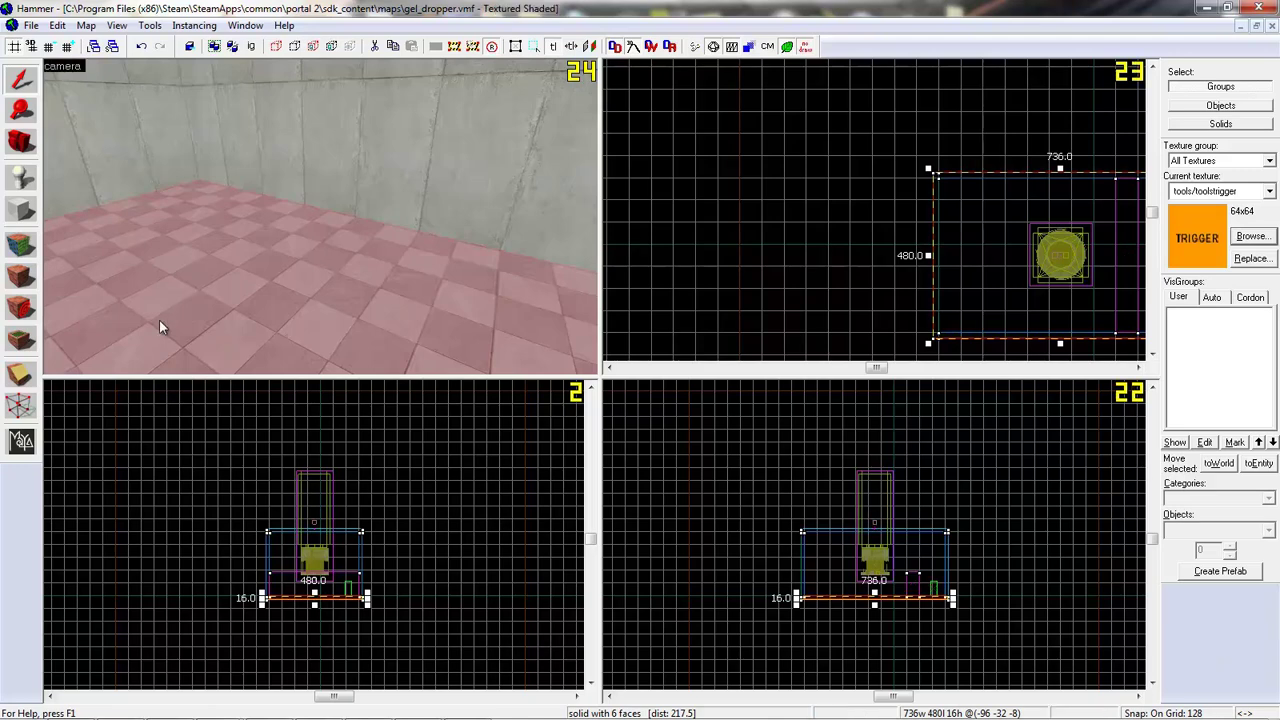
# Look around the chamber in the 3D view, examining the gel dropper, the existing trigger volume and the bare end wall.
pyautogui.press('z')
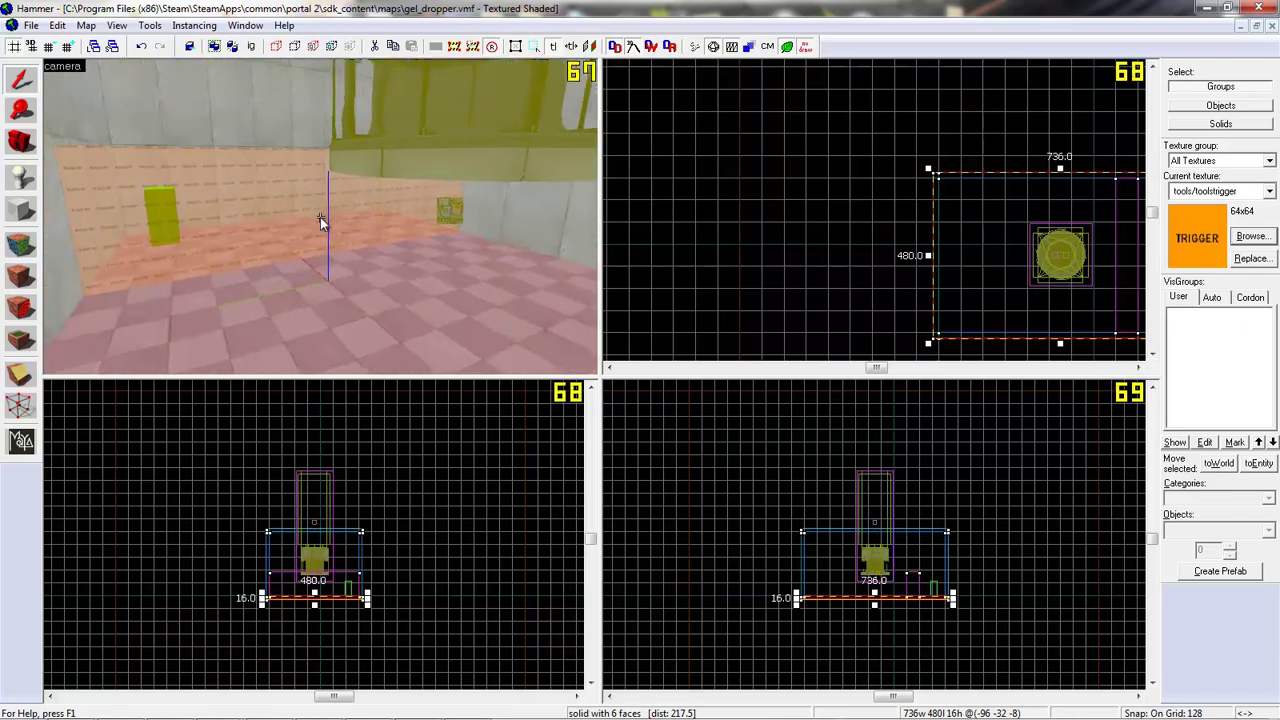
pyautogui.press('w')
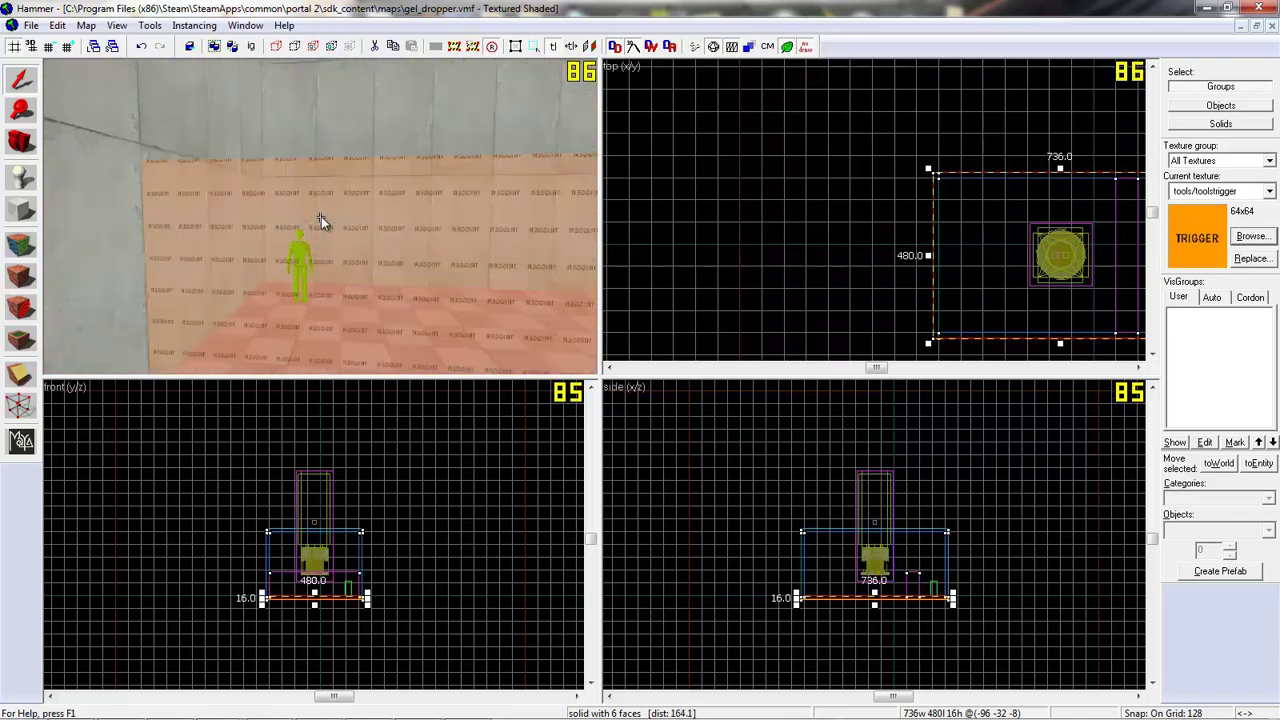
pyautogui.press('s')
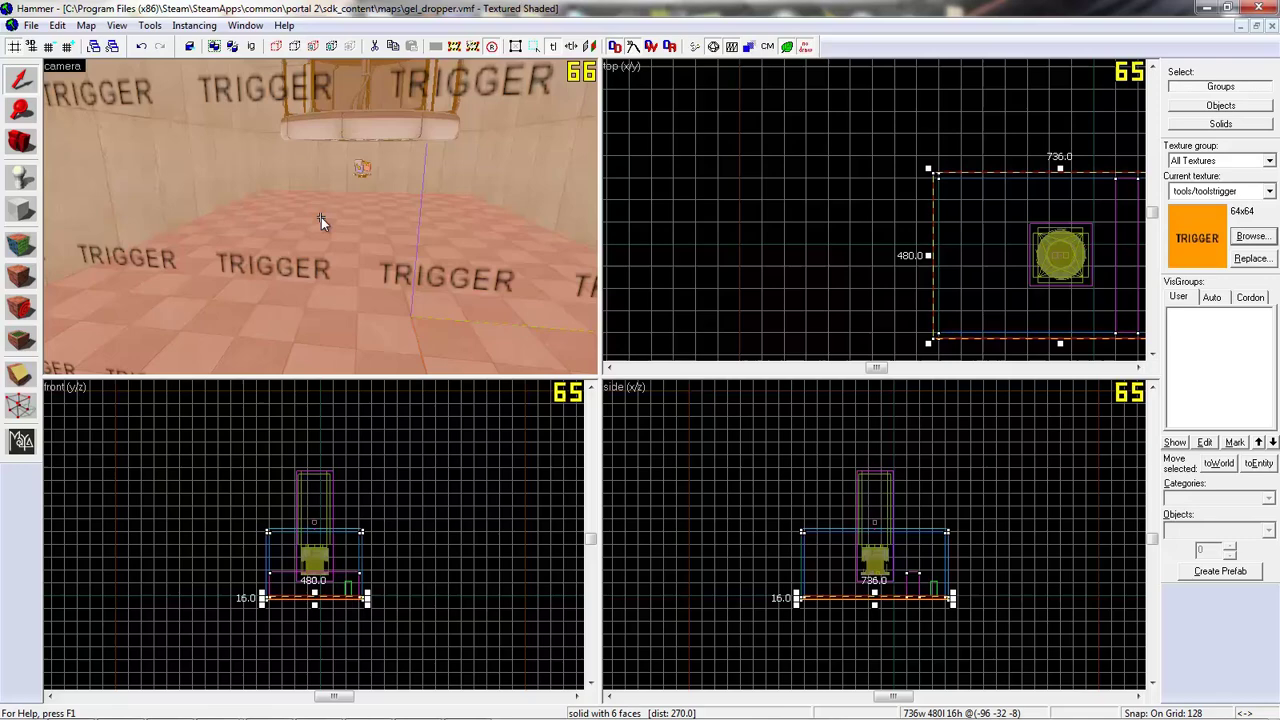
pyautogui.press('s')
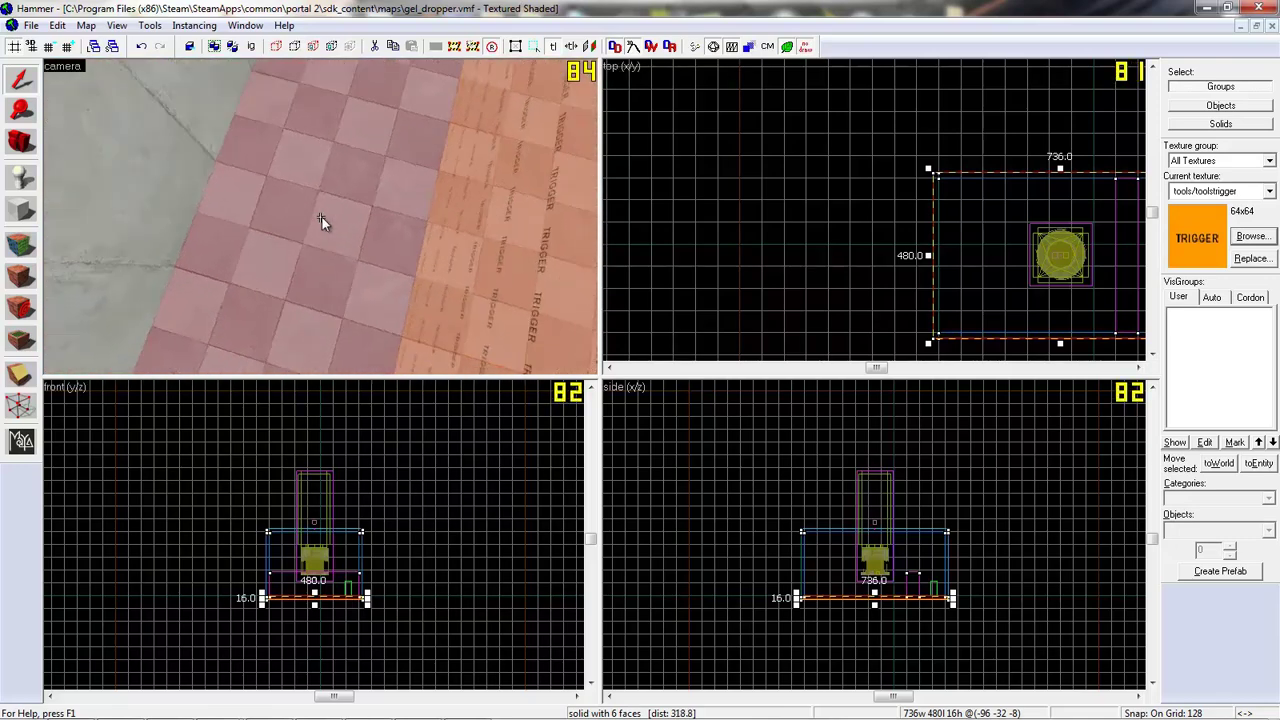
pyautogui.press('Up')
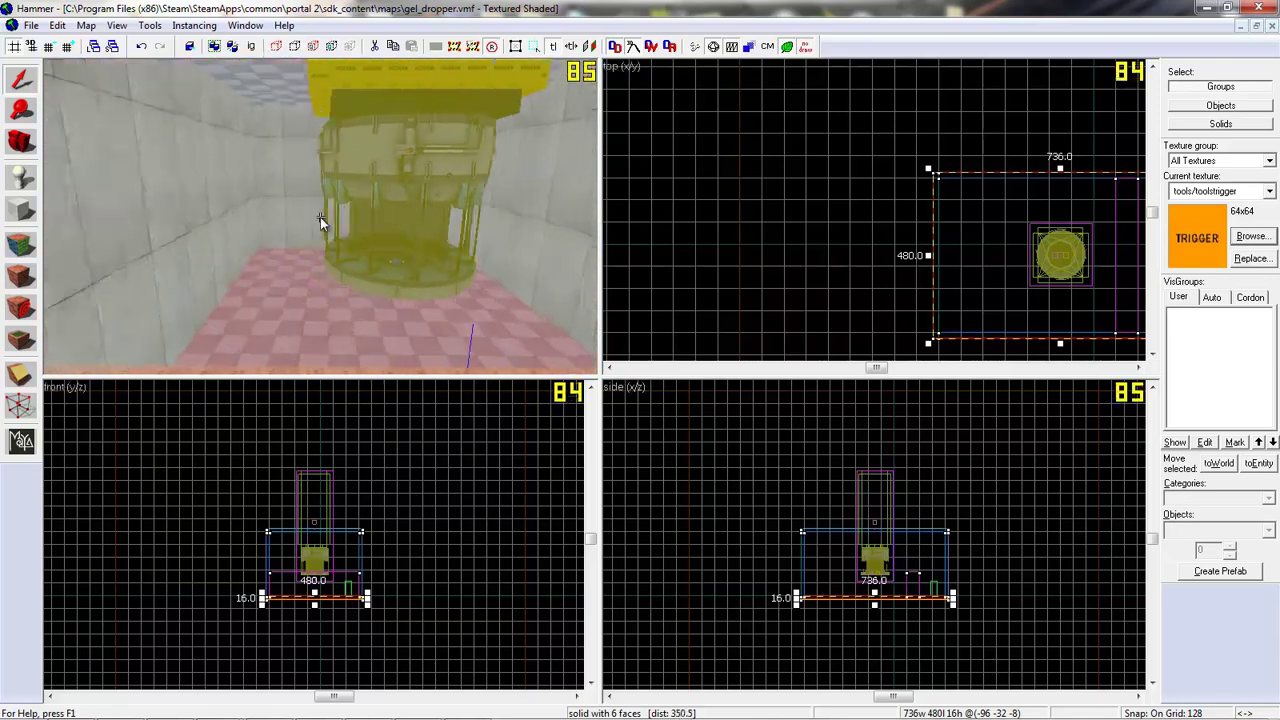
pyautogui.press('Left')
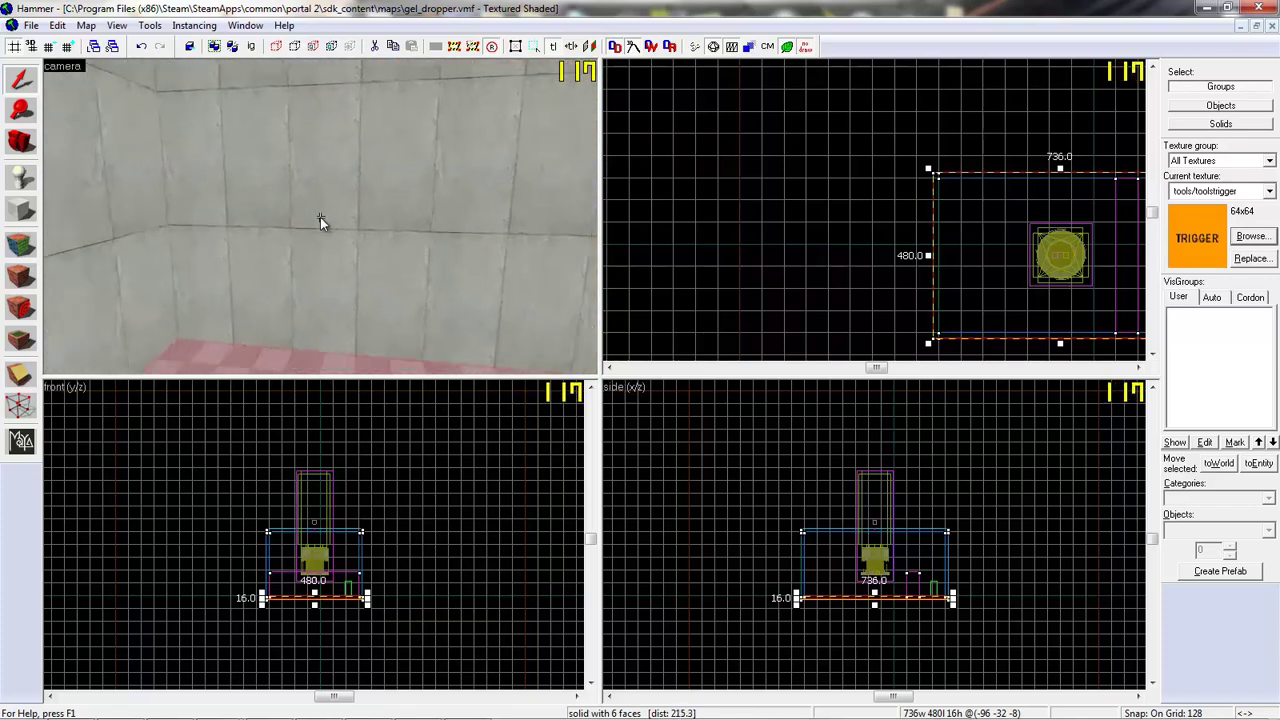
pyautogui.press('w')
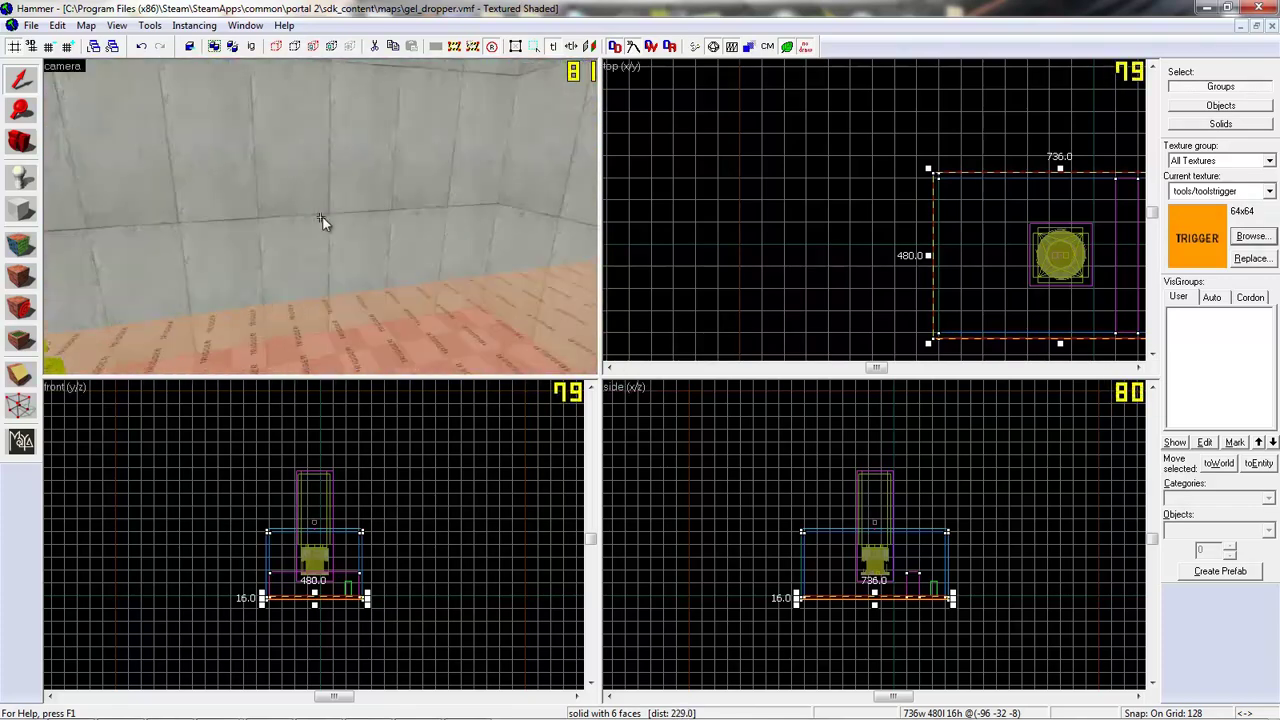
pyautogui.press('Right')
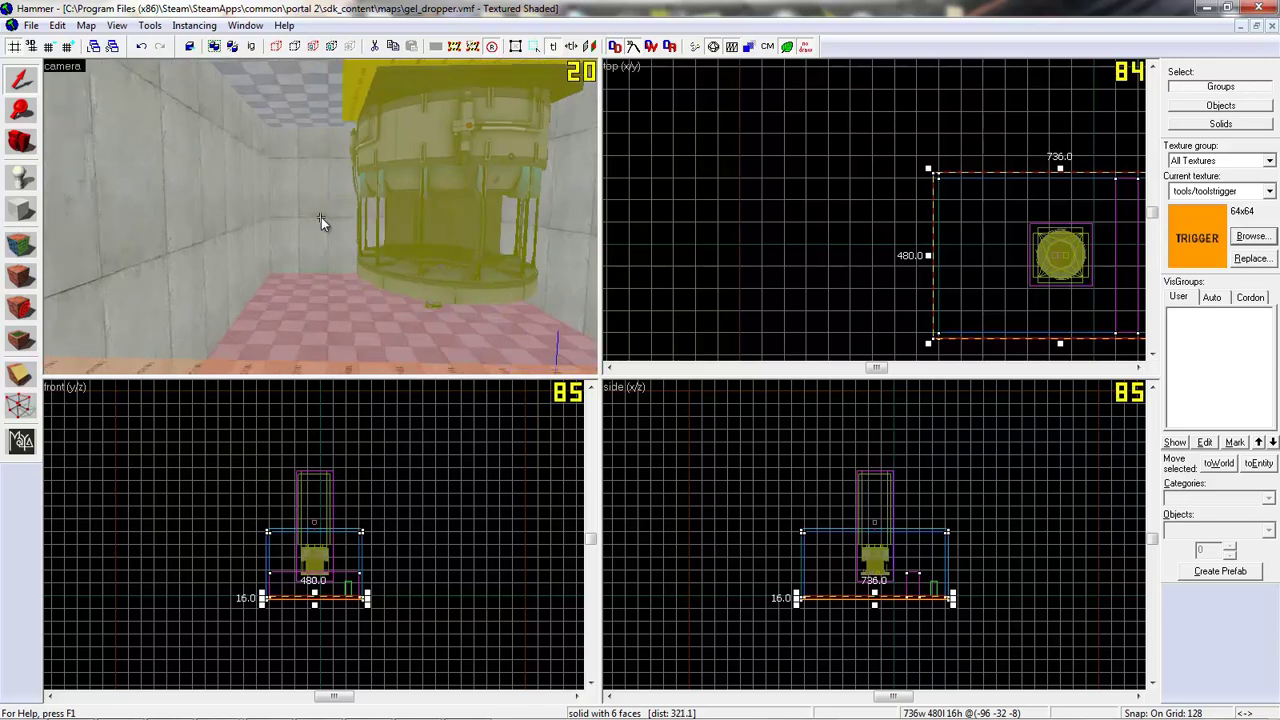
pyautogui.press('Down')
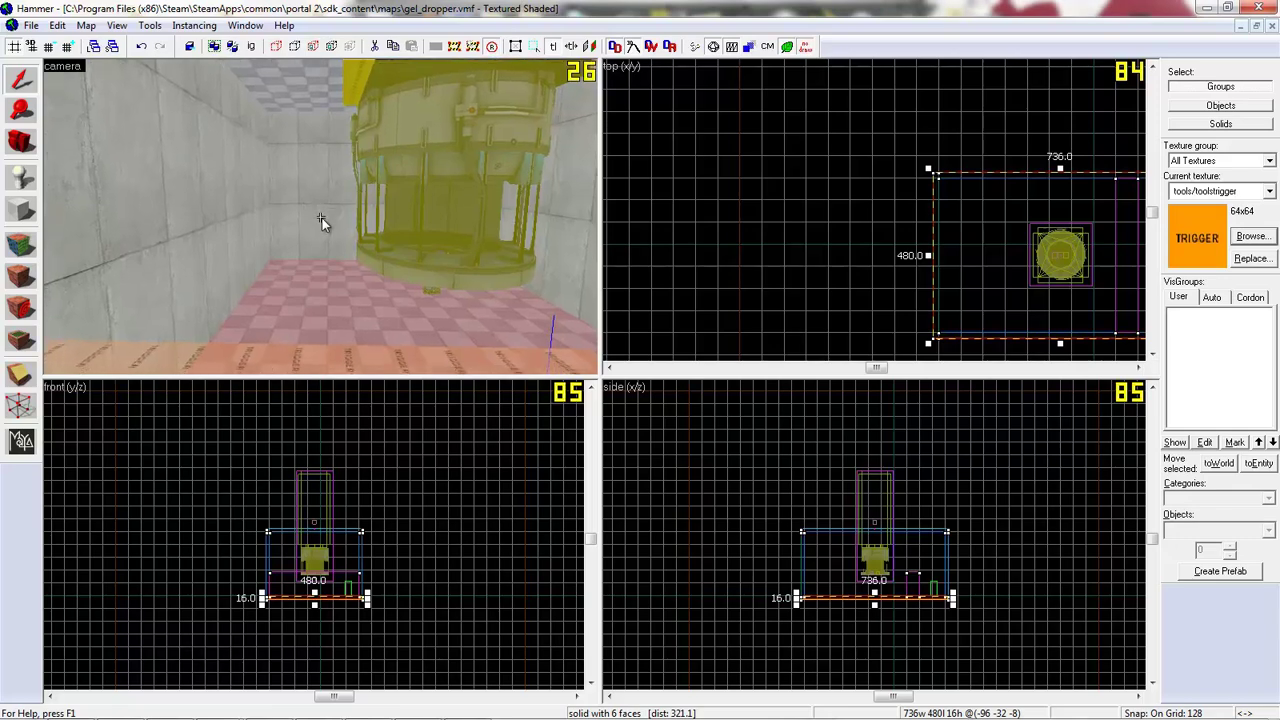
pyautogui.press('Left')
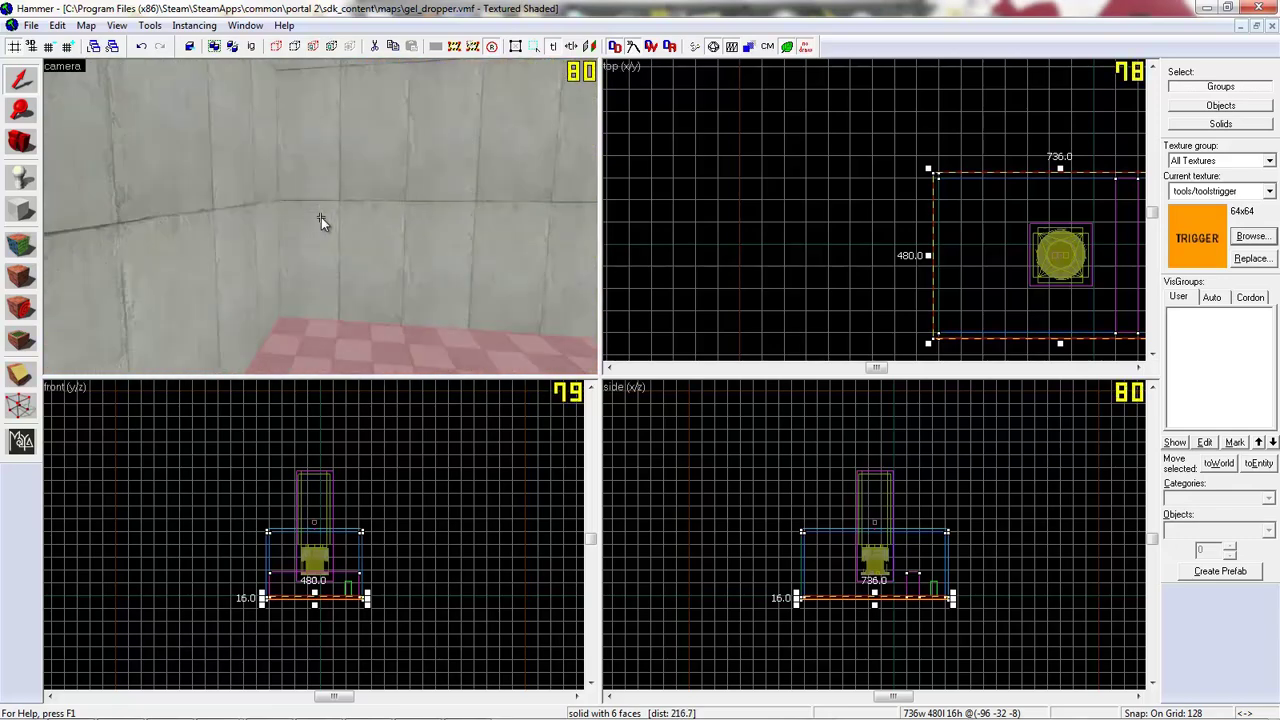
pyautogui.press('Right')
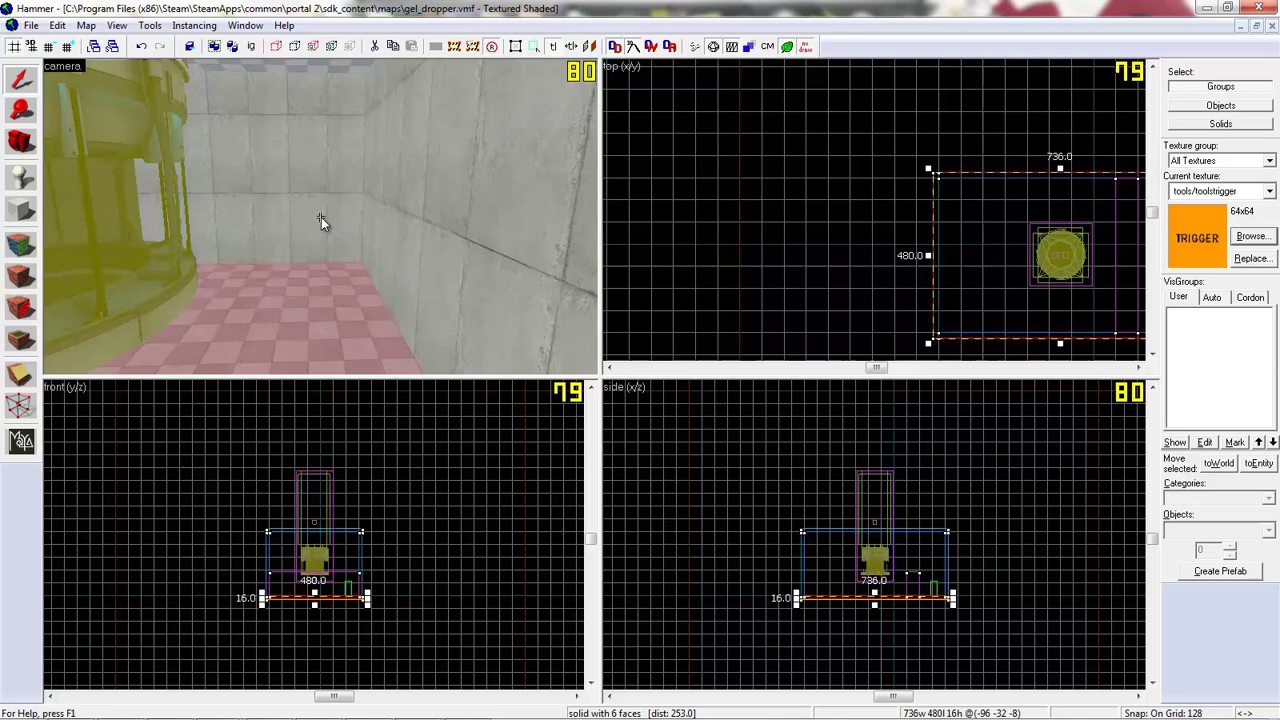
pyautogui.press('Up')
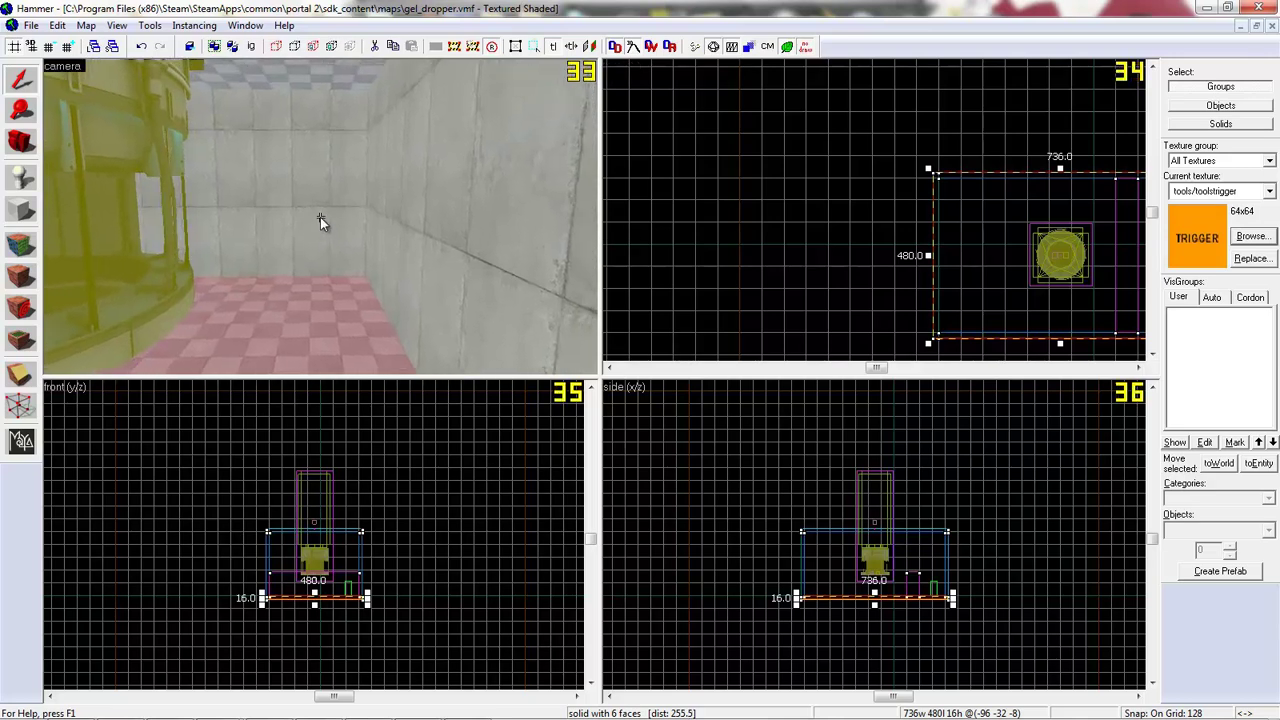
pyautogui.press('w')
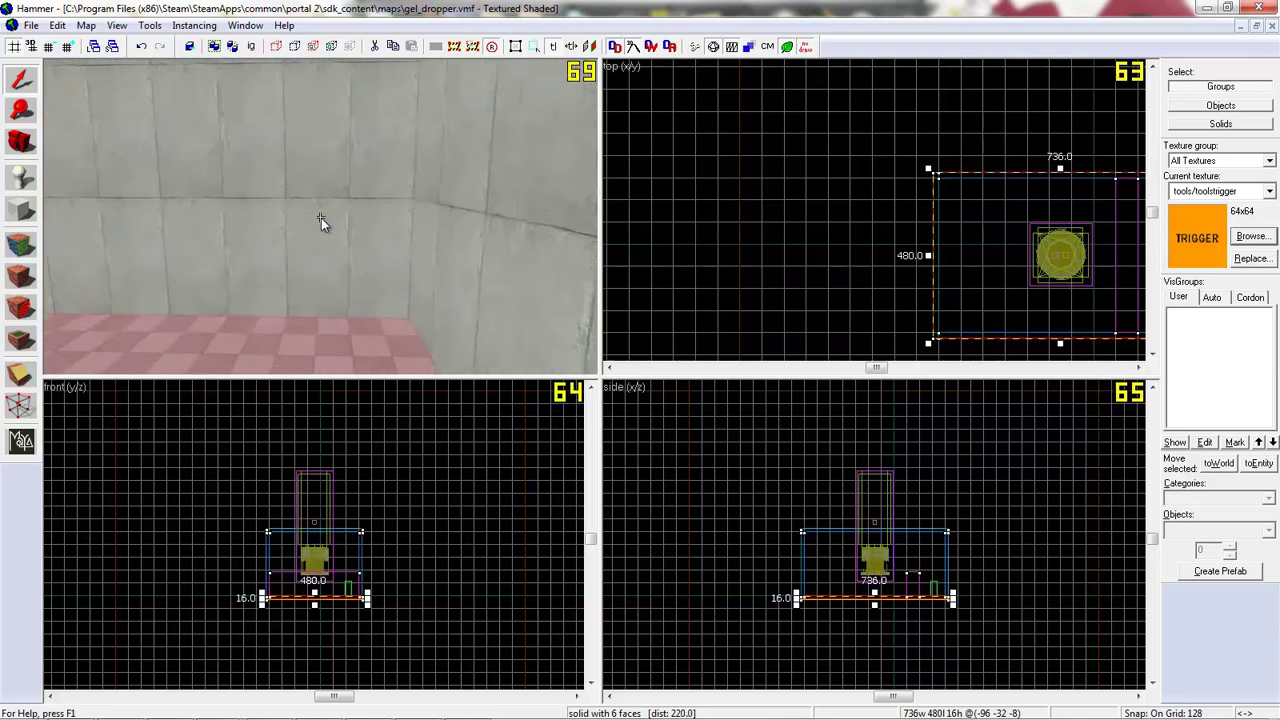
pyautogui.press('Right')
pyautogui.press('Down')
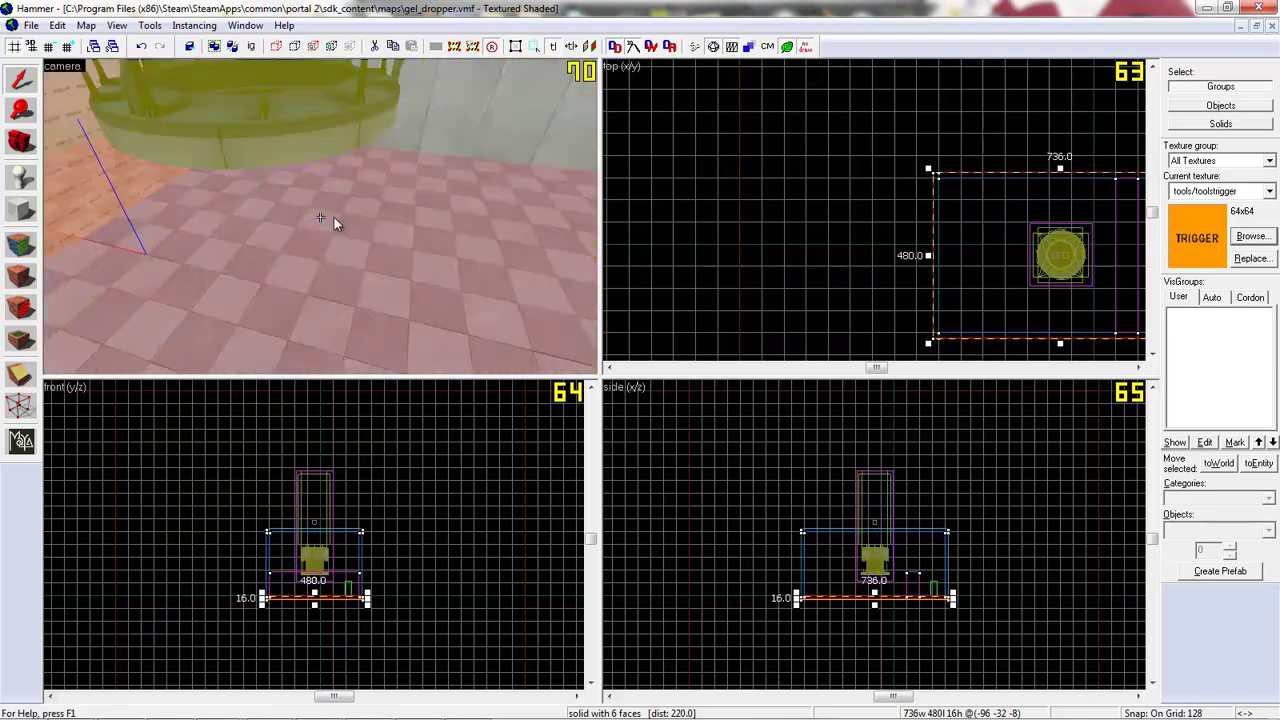
pyautogui.press('w')
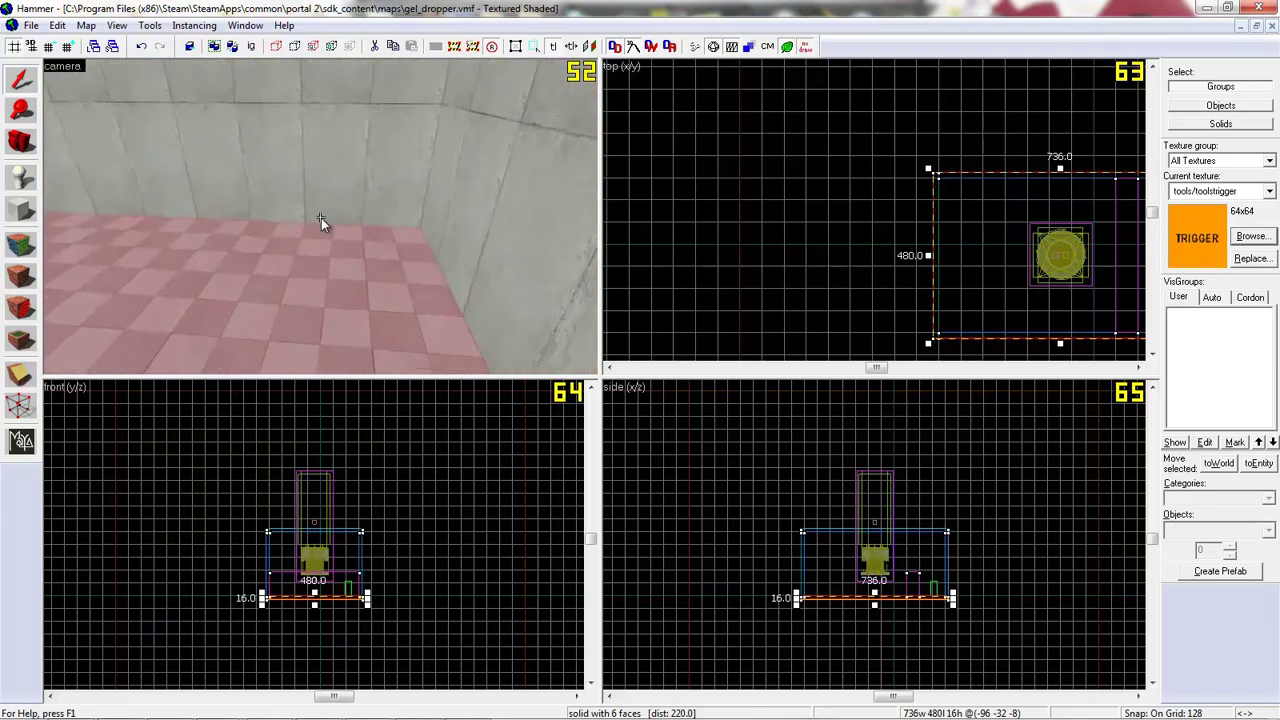
pyautogui.press('z')
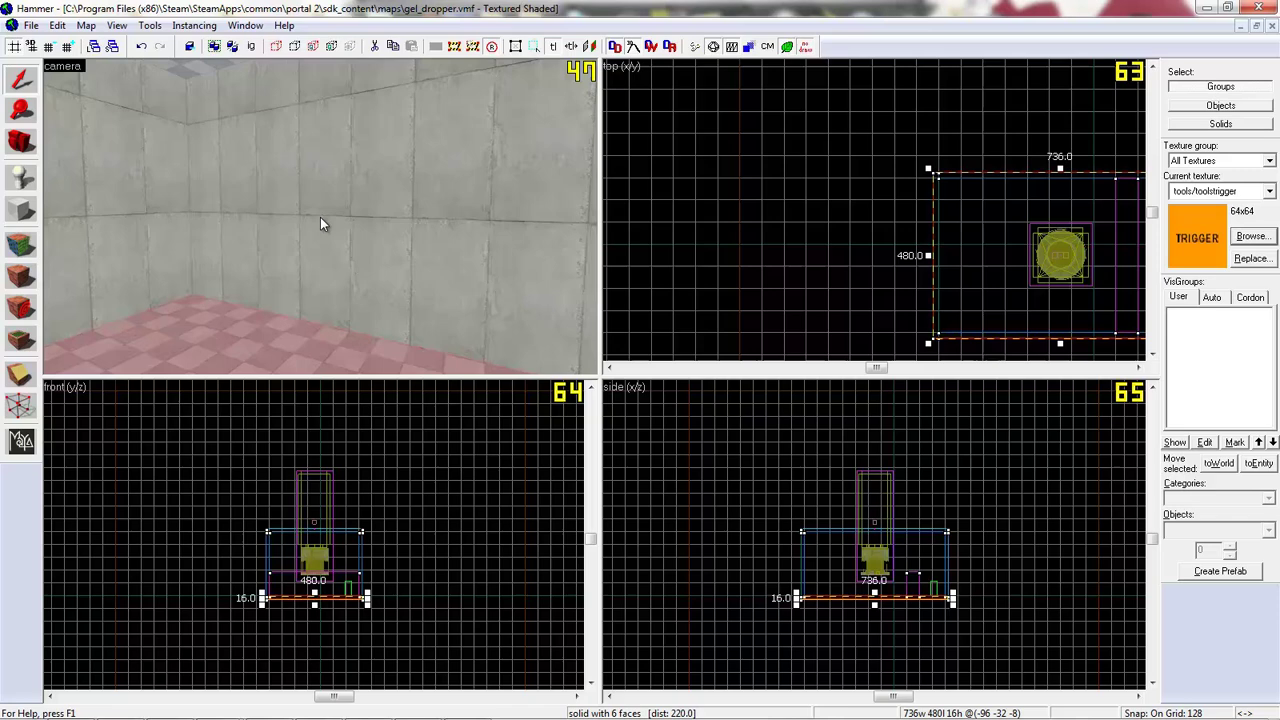
# Create a trigger-textured block 40 wide, 448 long and 352 high, covering the end wall from floor to ceiling.
pyautogui.click(20, 209)
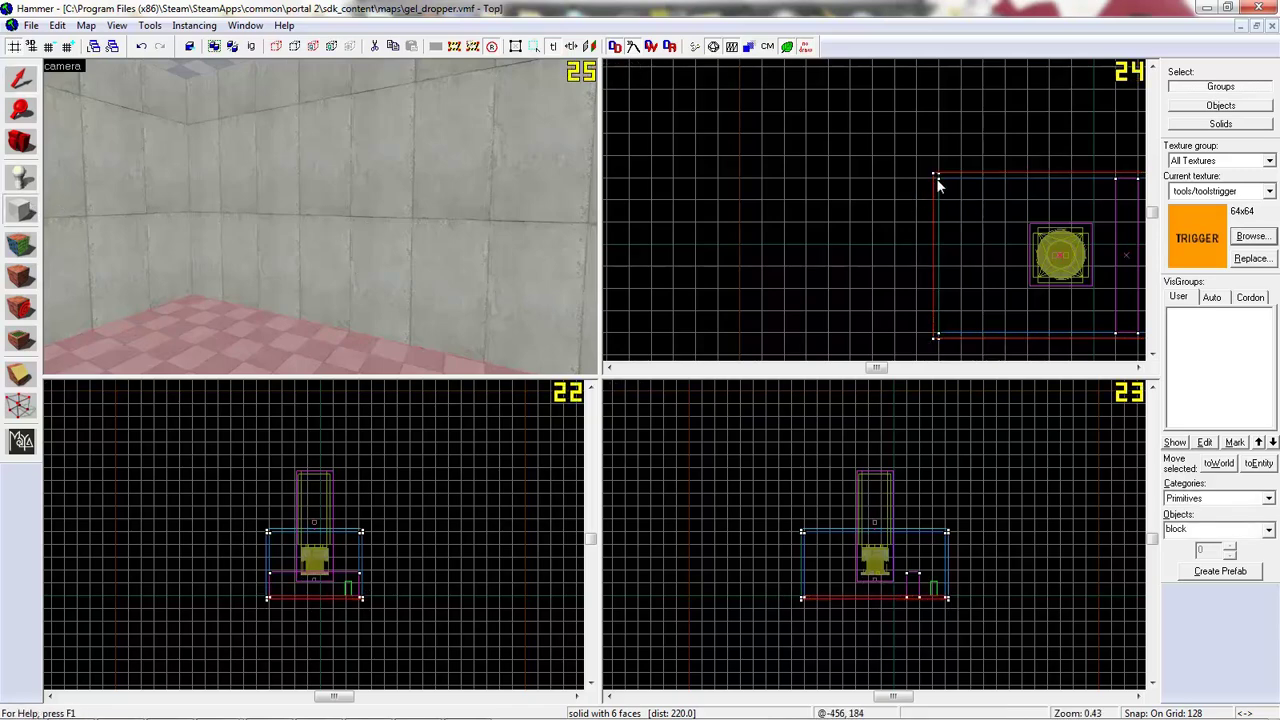
pyautogui.moveTo(938, 183); pyautogui.dragTo(954, 340)
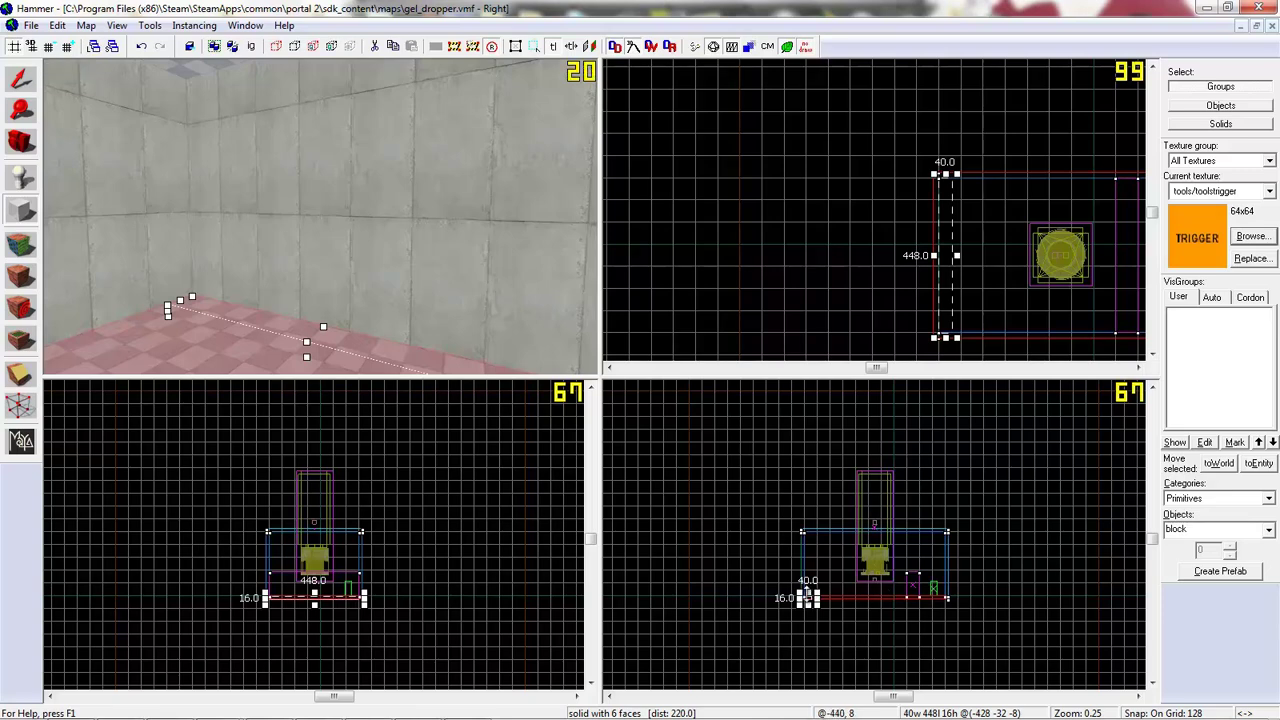
pyautogui.moveTo(808, 597); pyautogui.dragTo(805, 525)
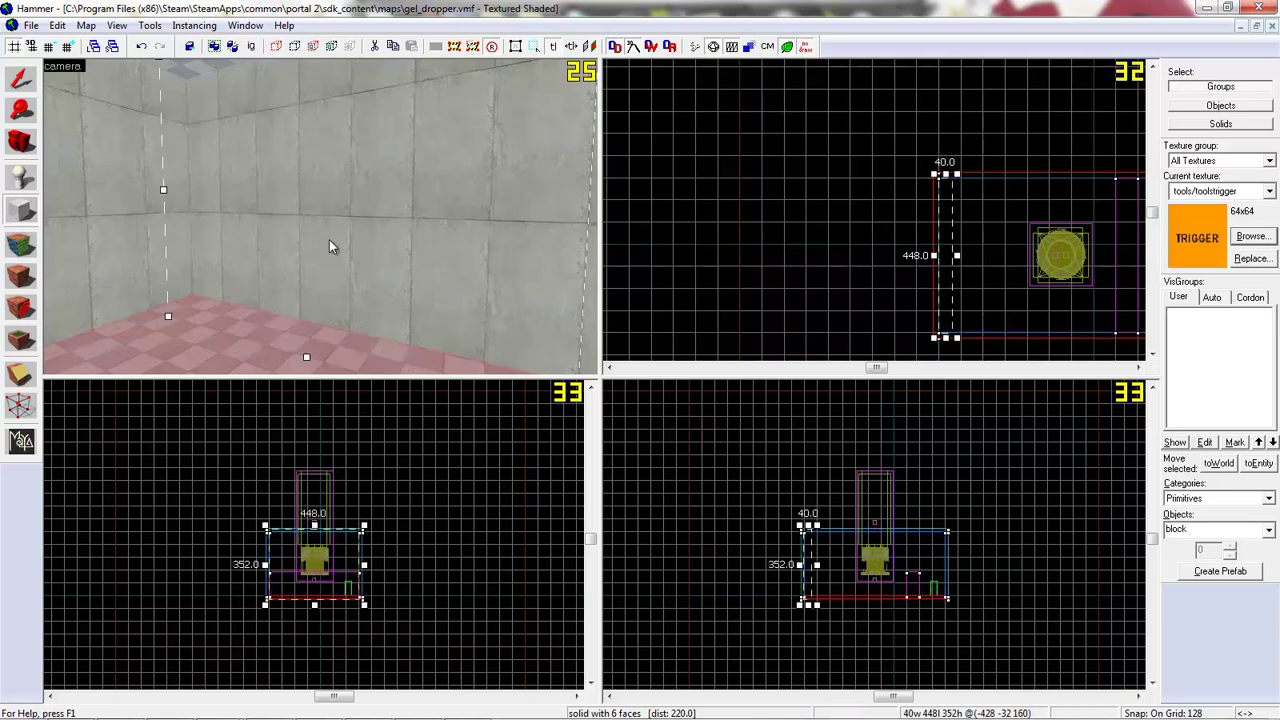
pyautogui.press('Return')
pyautogui.click(22, 82)
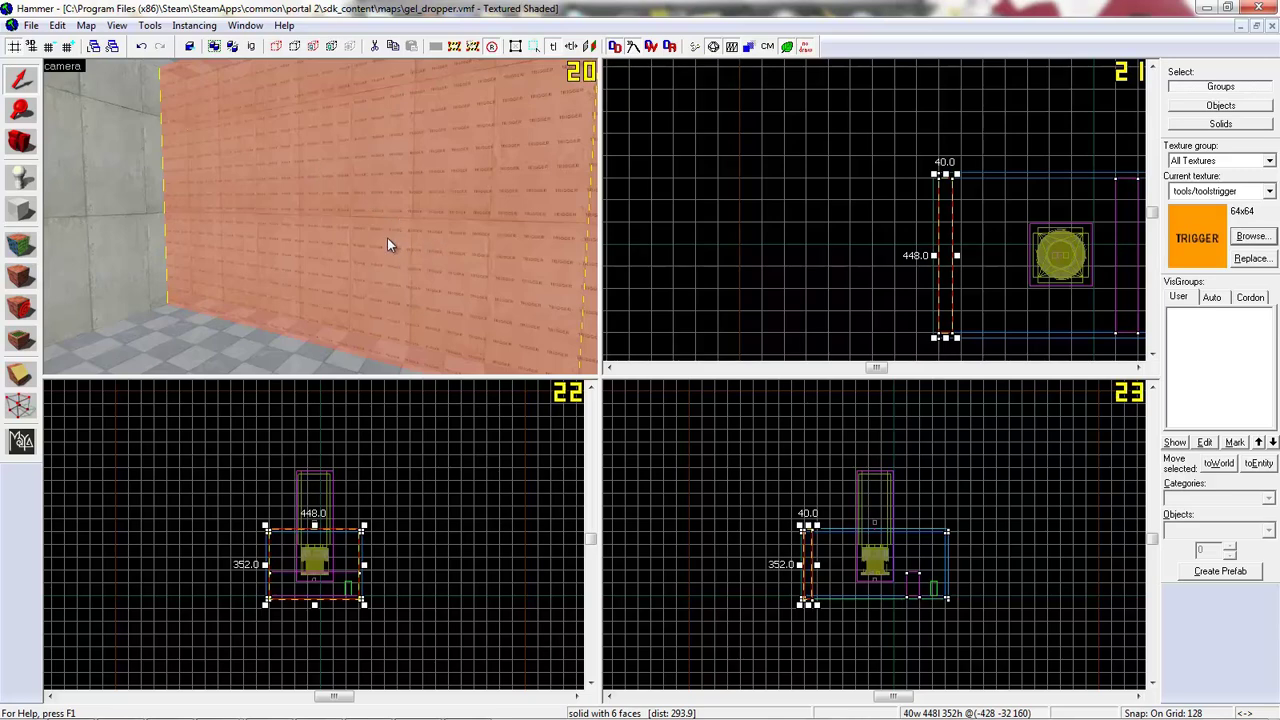
# Place an entity on the floor near the new trigger wall and set its class to point_servercommand.
pyautogui.press('z')
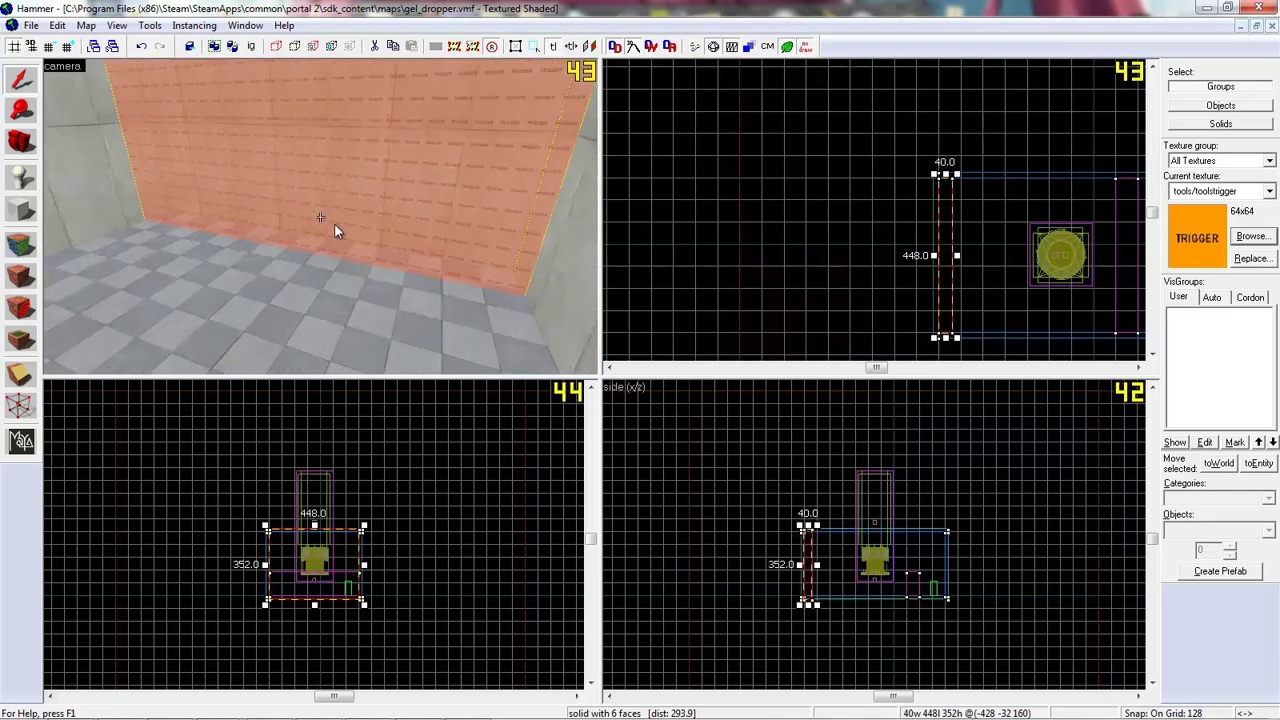
pyautogui.press('z')
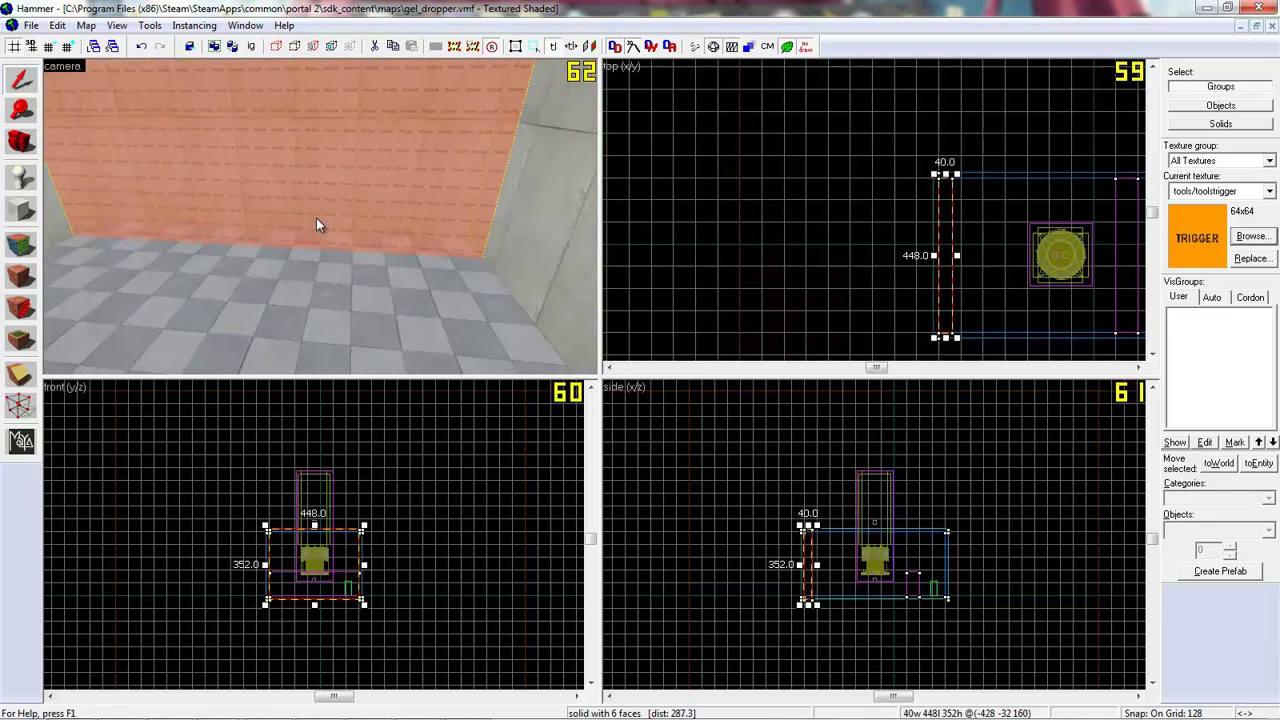
pyautogui.click(20, 176)
pyautogui.click(444, 285)
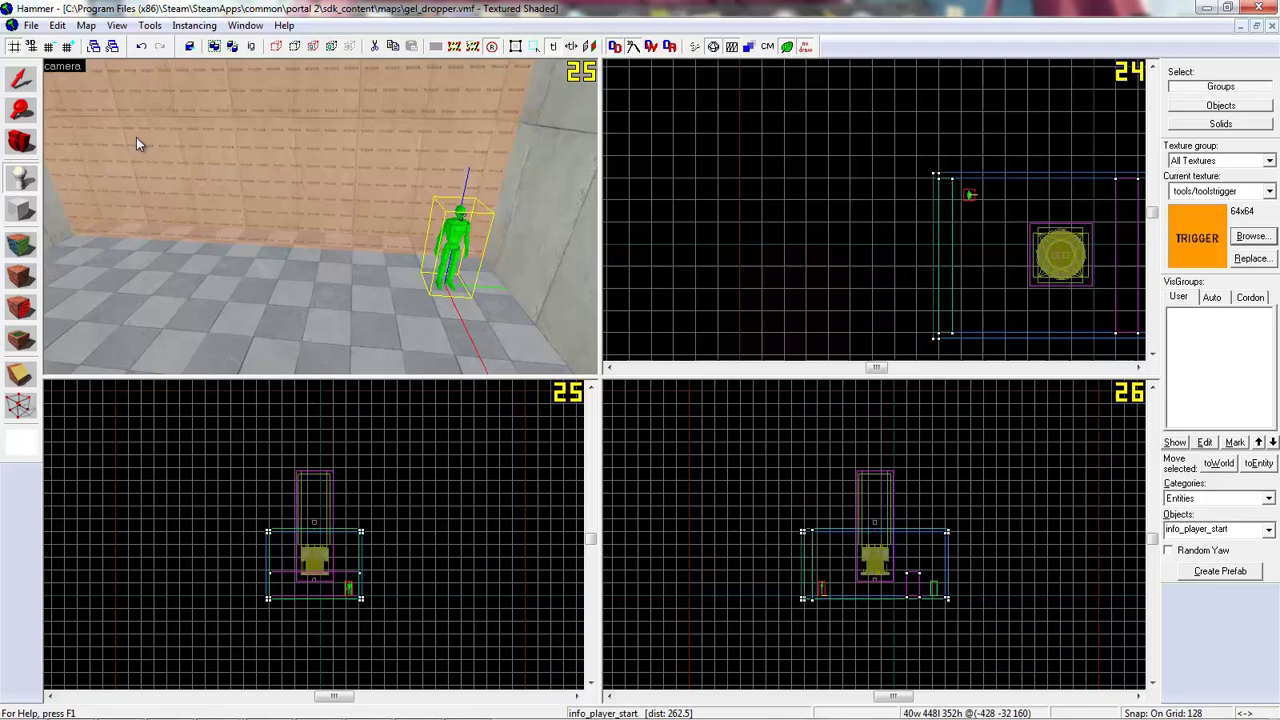
pyautogui.click(14, 90)
pyautogui.doubleClick(455, 245)
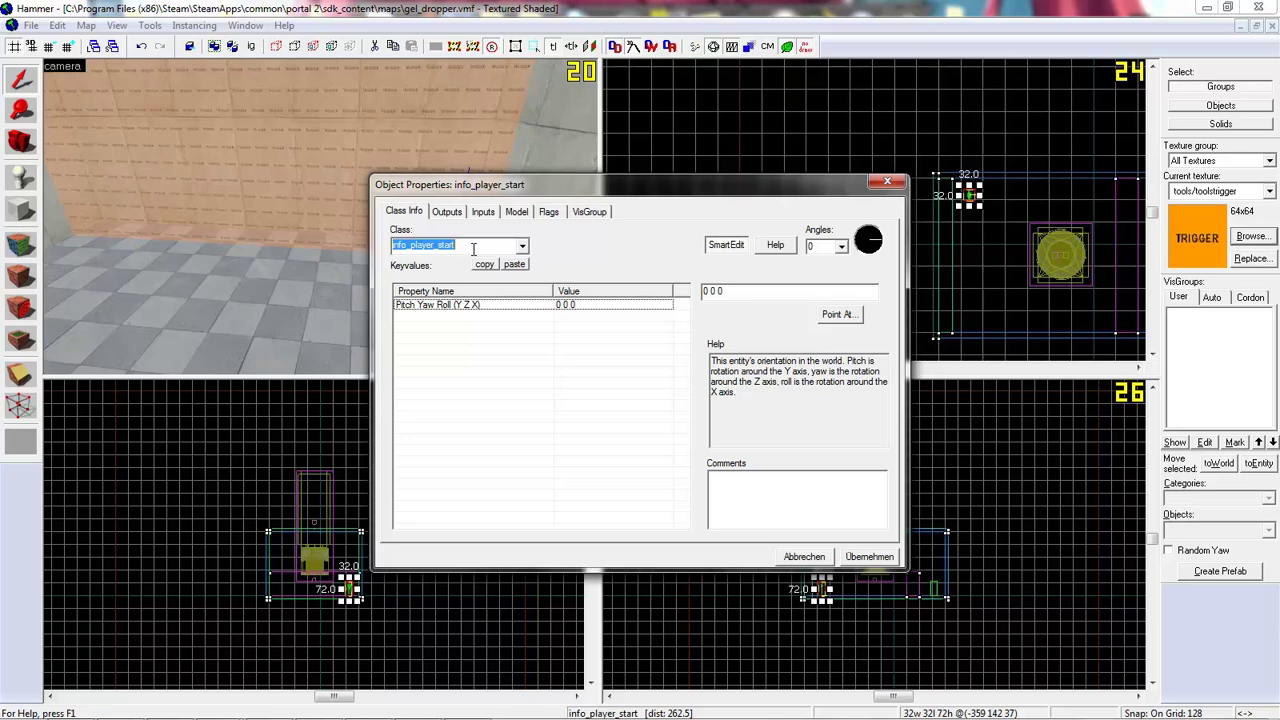
pyautogui.write('server')
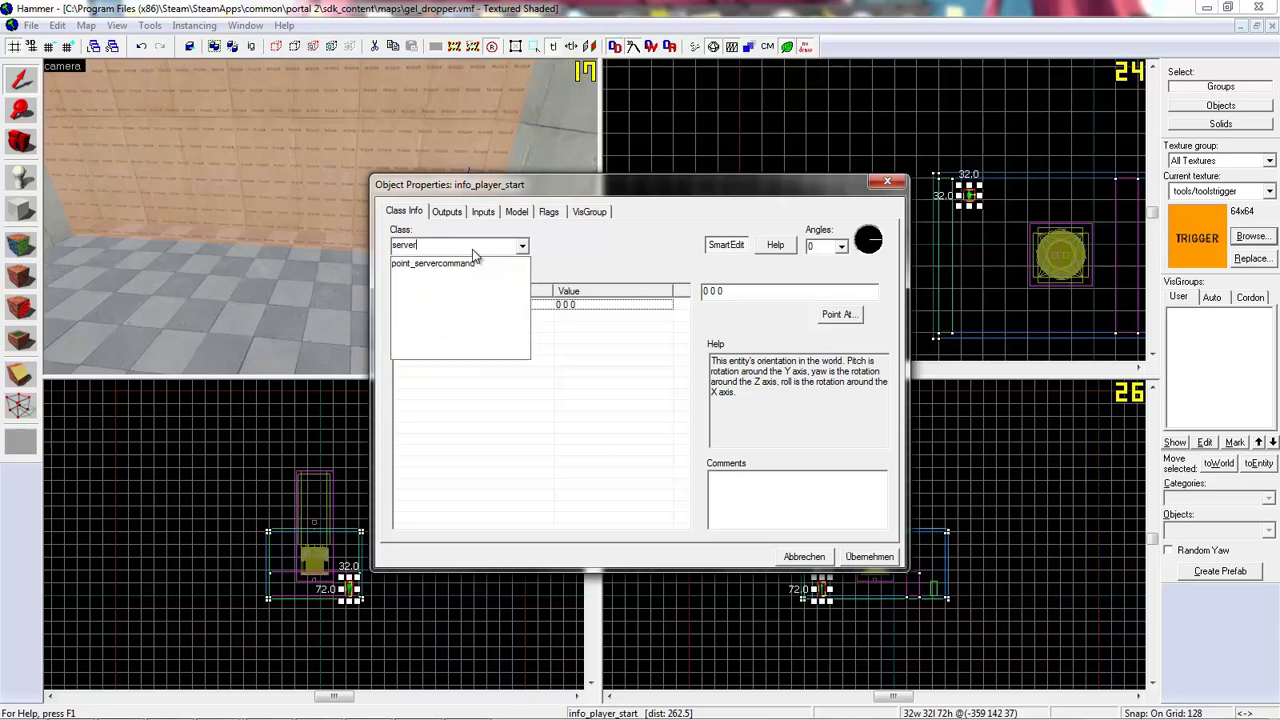
pyautogui.click(466, 263)
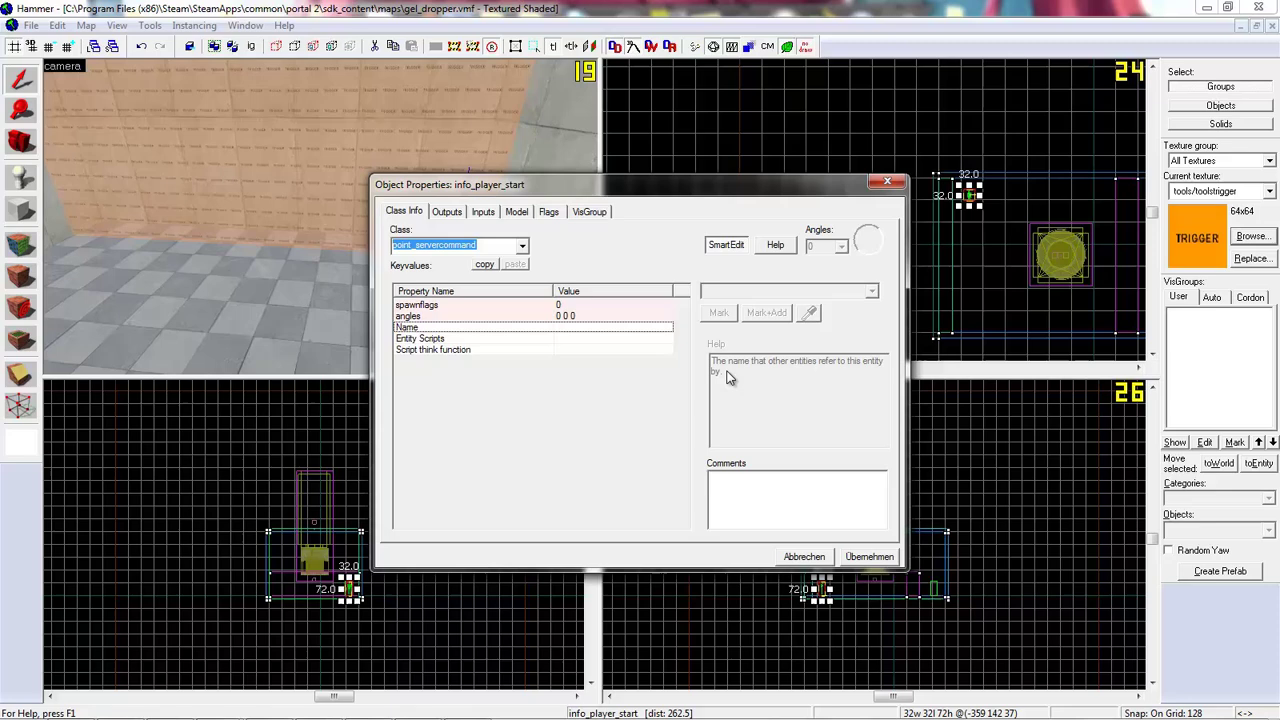
pyautogui.click(866, 557)
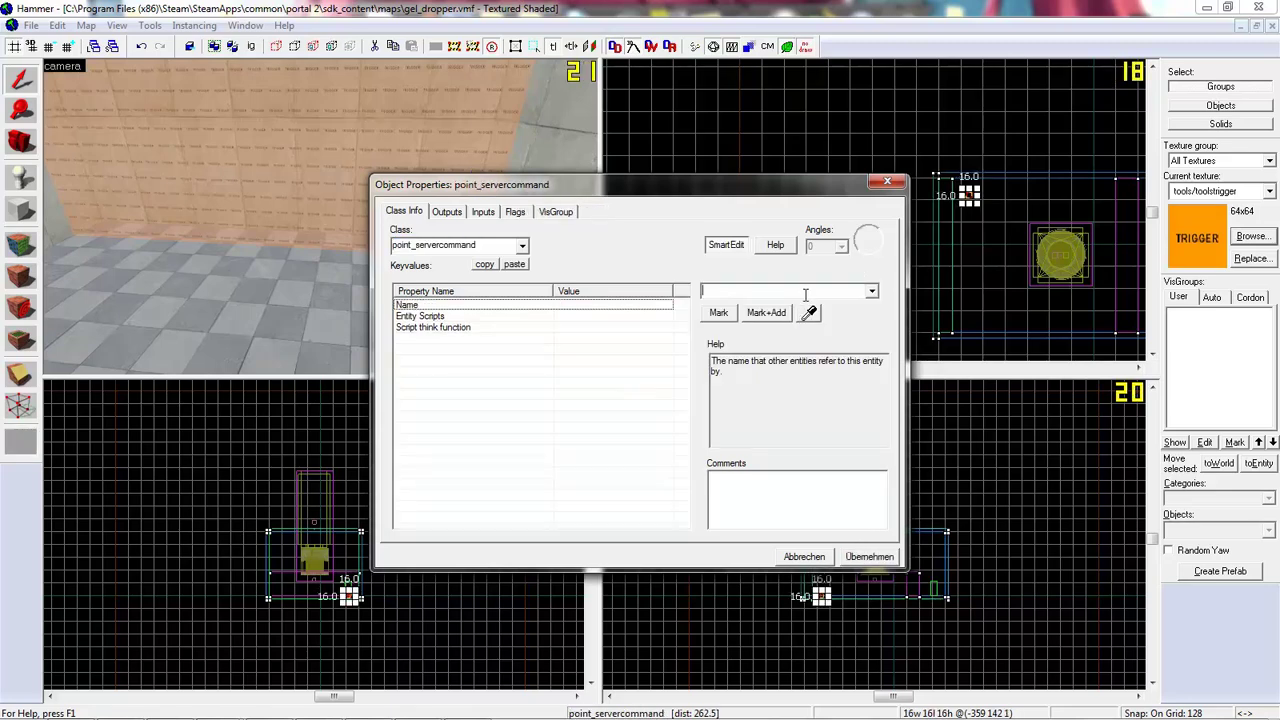
# Name the point_servercommand entity level_transition, apply the change and close its properties.
pyautogui.write('level_')
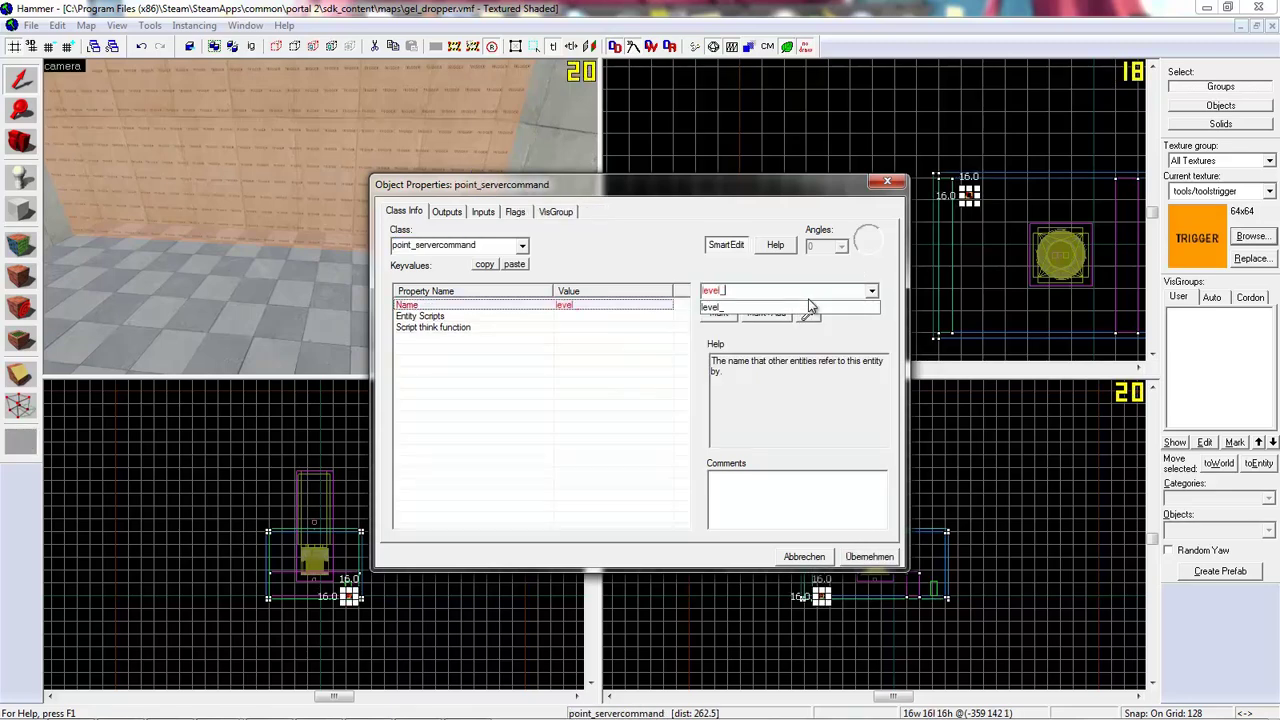
pyautogui.write('transition')
pyautogui.click(855, 558)
pyautogui.click(859, 558)
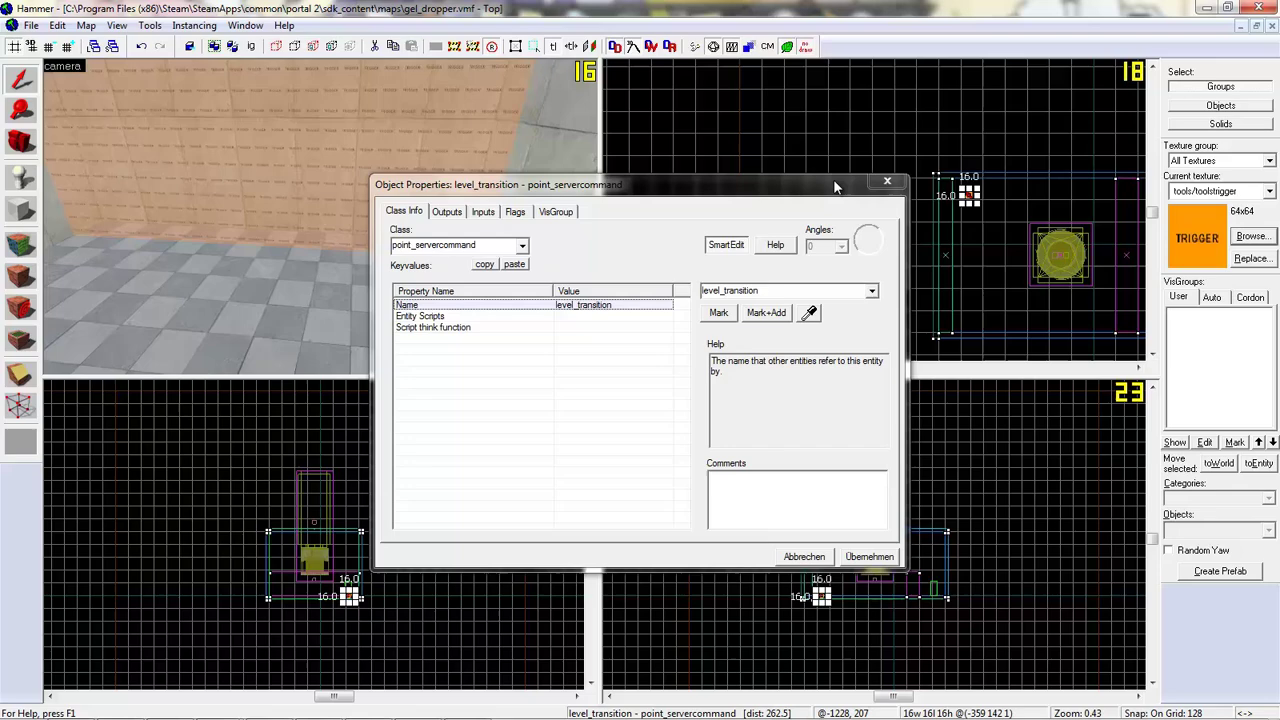
pyautogui.click(887, 181)
# Turn the trigger wall brush into a brush entity and set its class to trigger_once.
pyautogui.click(406, 157)
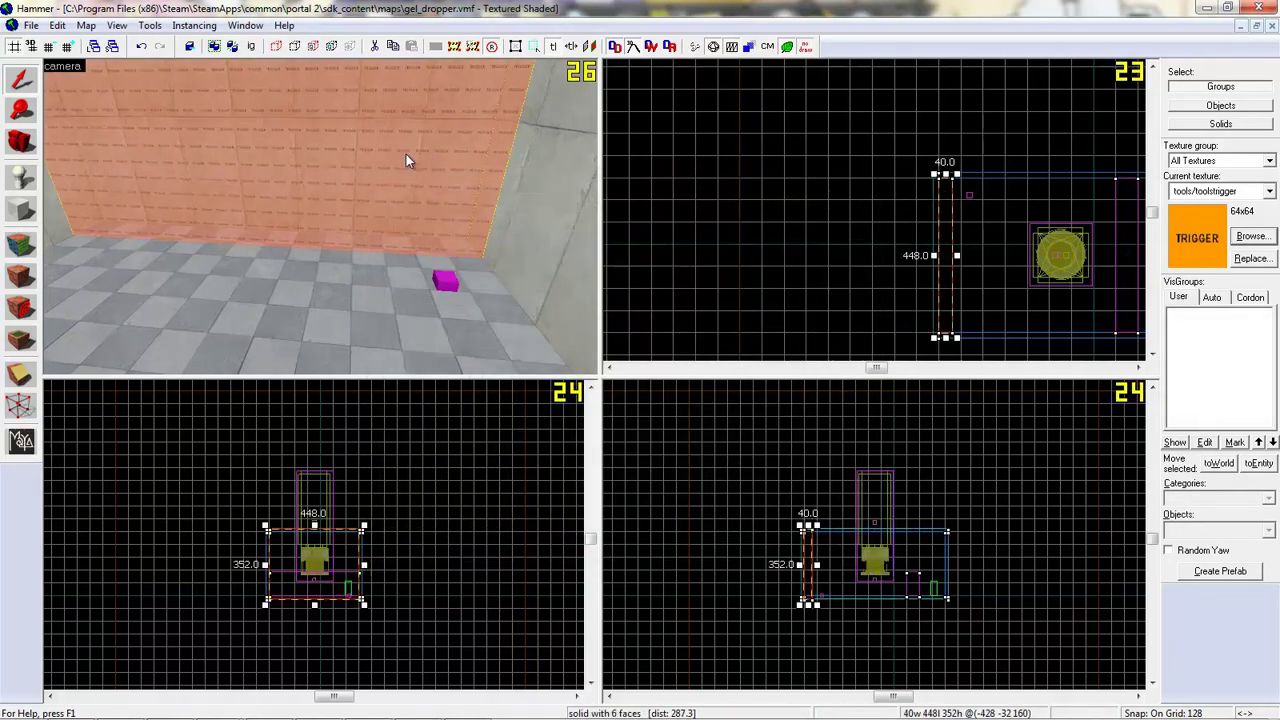
pyautogui.hotkey('alt', 'Return')
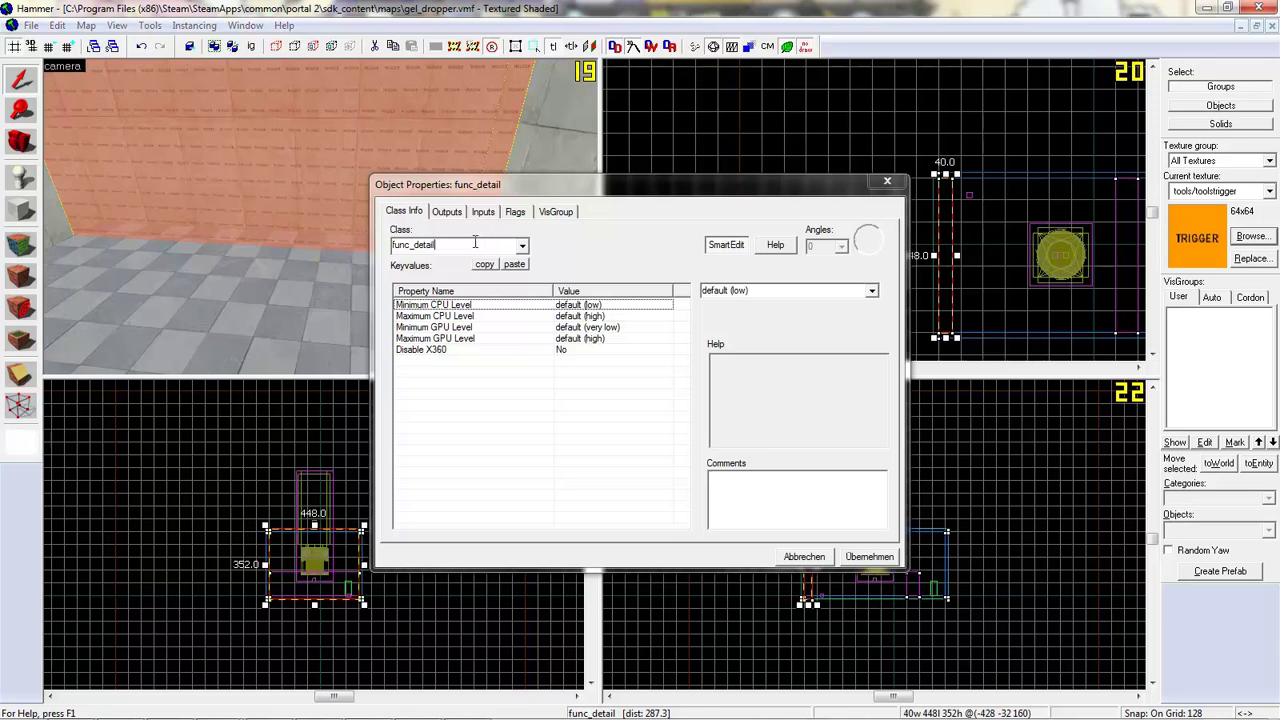
pyautogui.moveTo(474, 244); pyautogui.dragTo(380, 249)
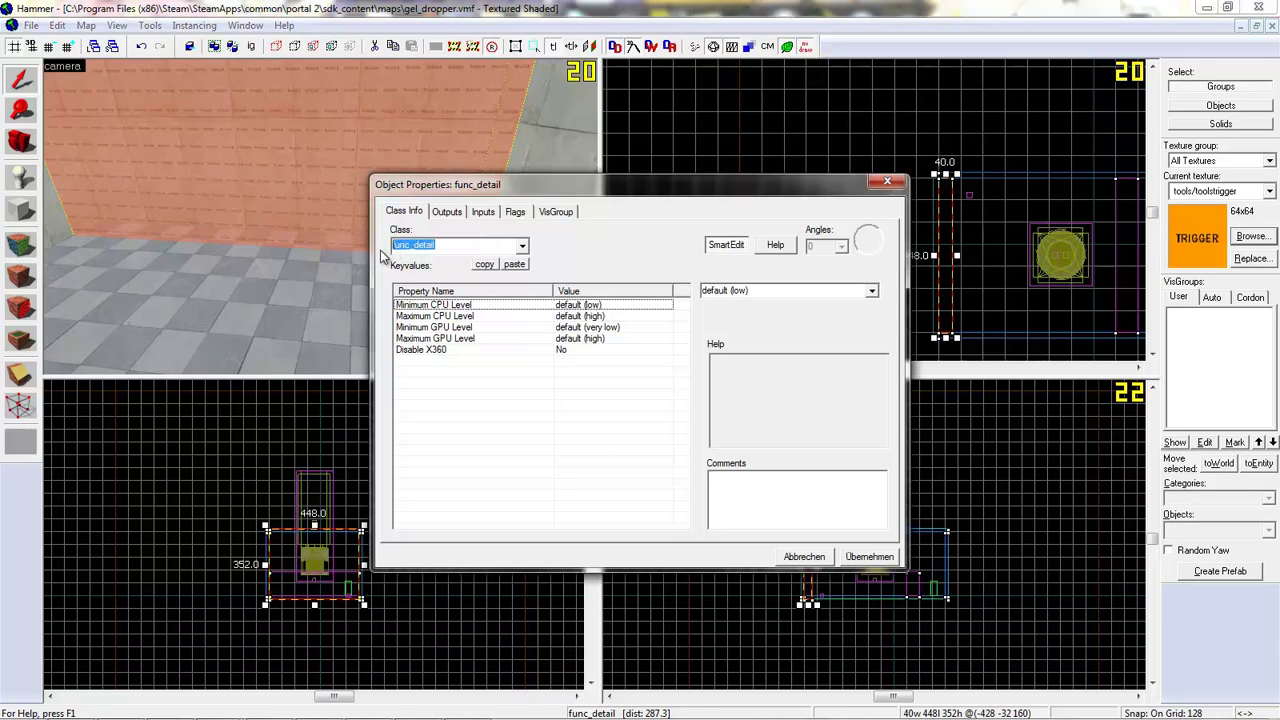
pyautogui.write('trigger')
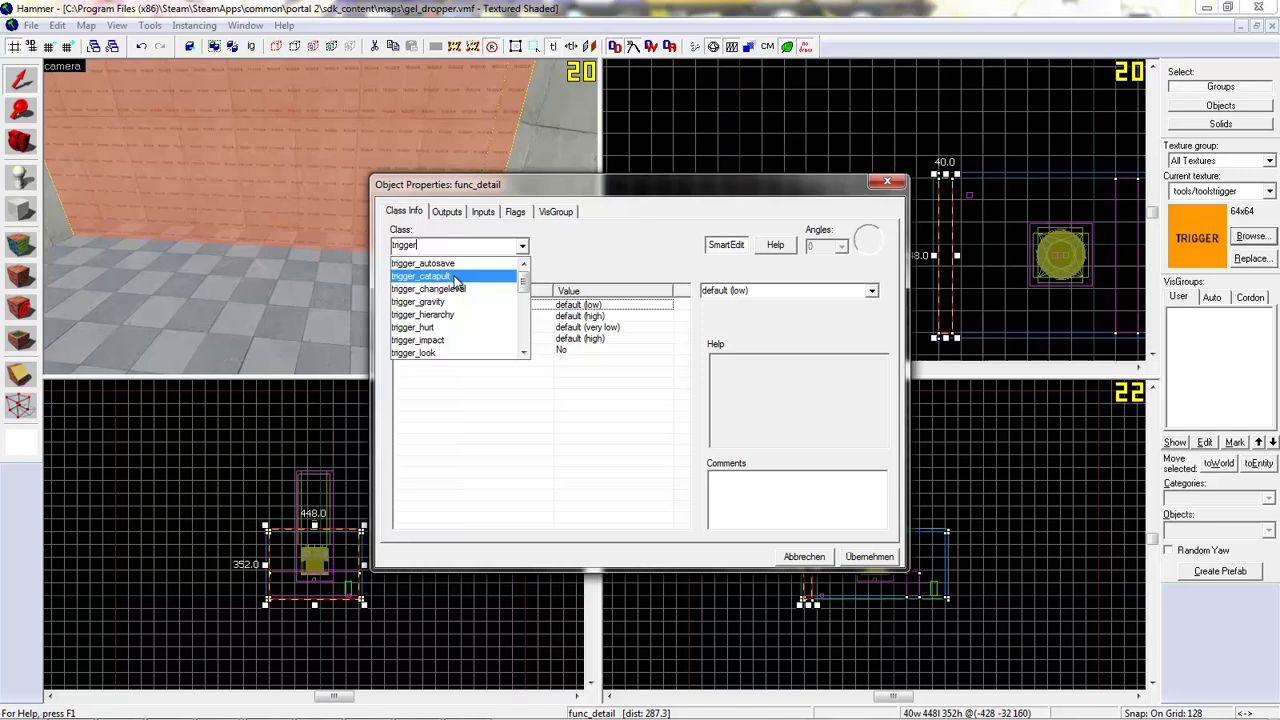
pyautogui.scroll(-2, 445, 305)
pyautogui.click(447, 312)
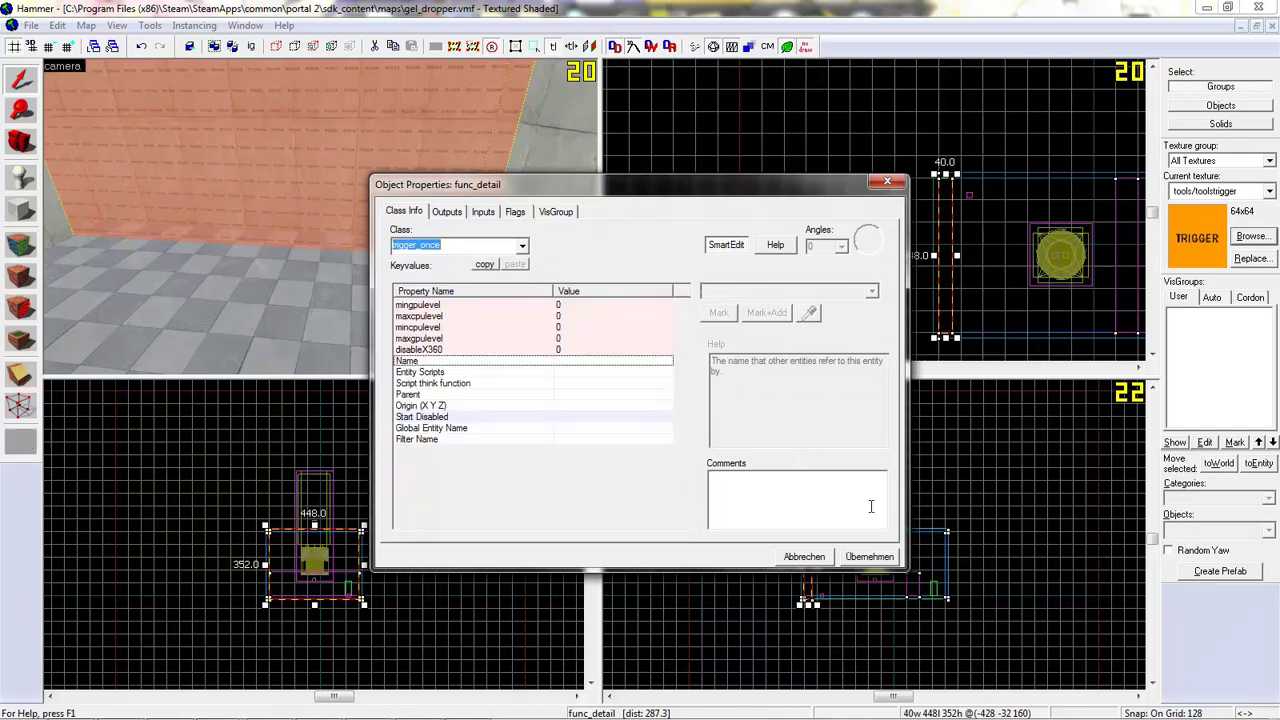
pyautogui.click(879, 558)
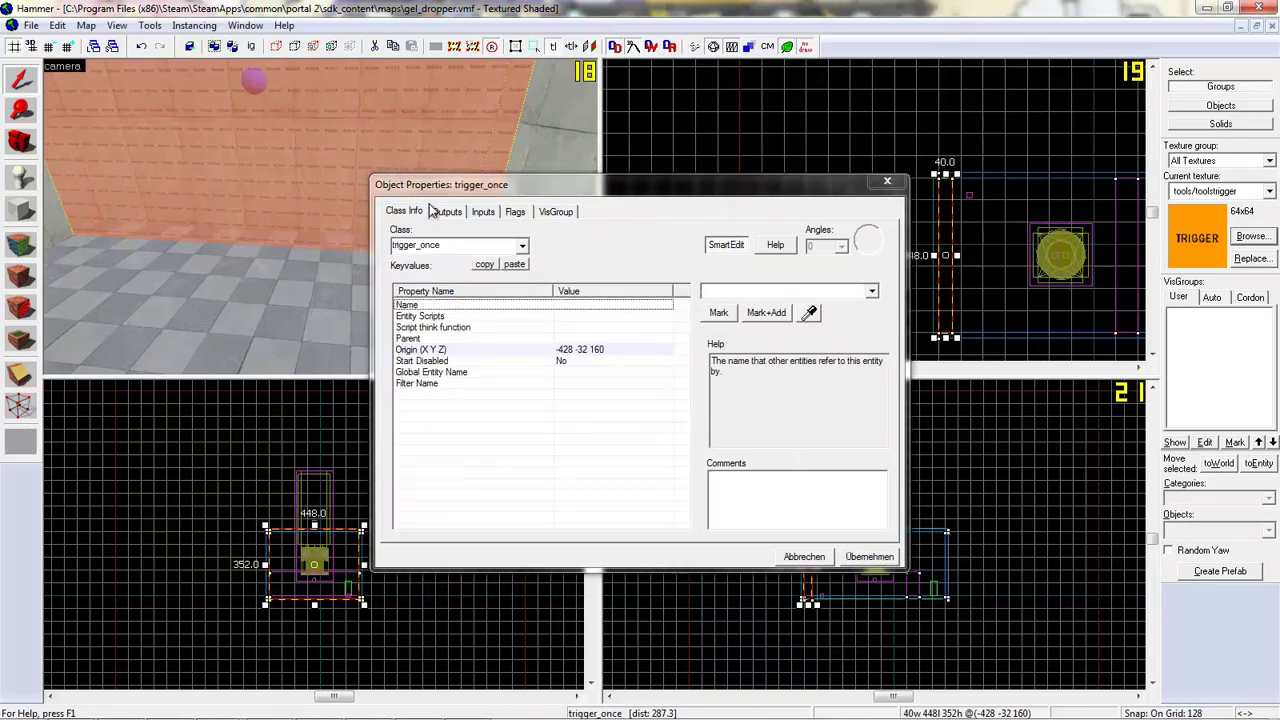
# Add an OnTrigger output to the trigger_once that targets the level_transition entity via the Command input.
pyautogui.moveTo(508, 193); pyautogui.dragTo(728, 203)
pyautogui.click(666, 221)
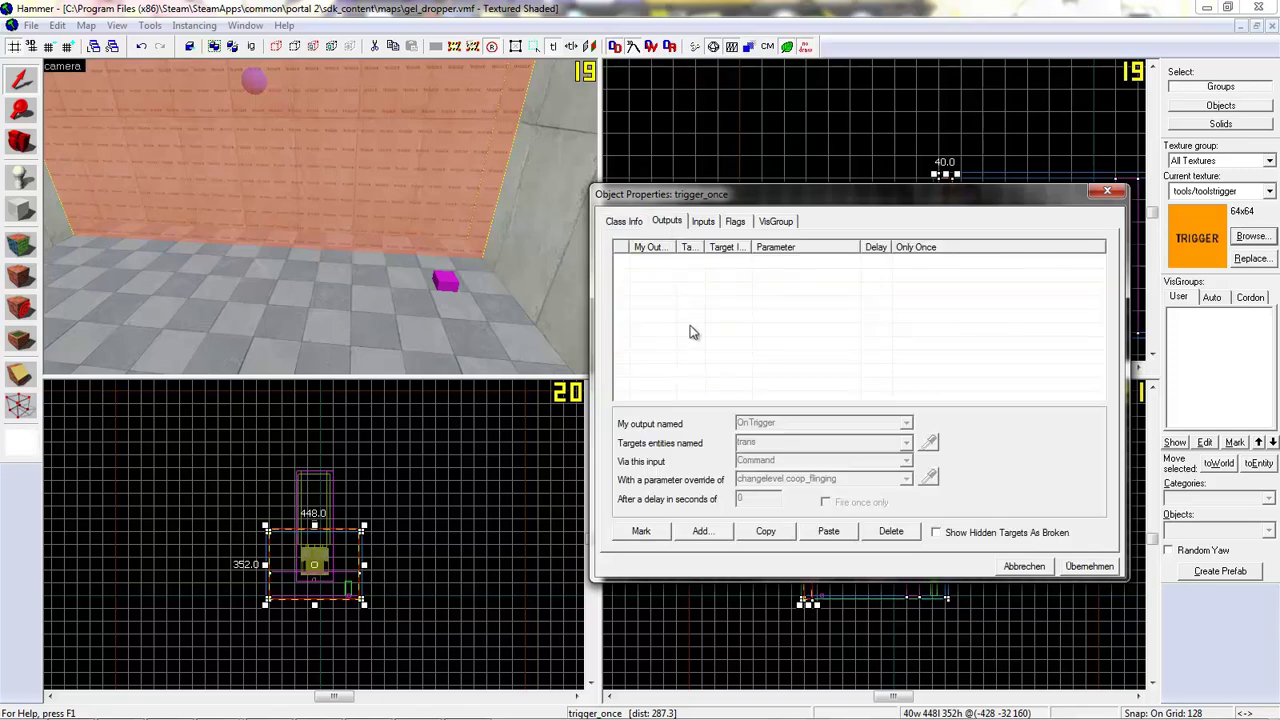
pyautogui.click(702, 531)
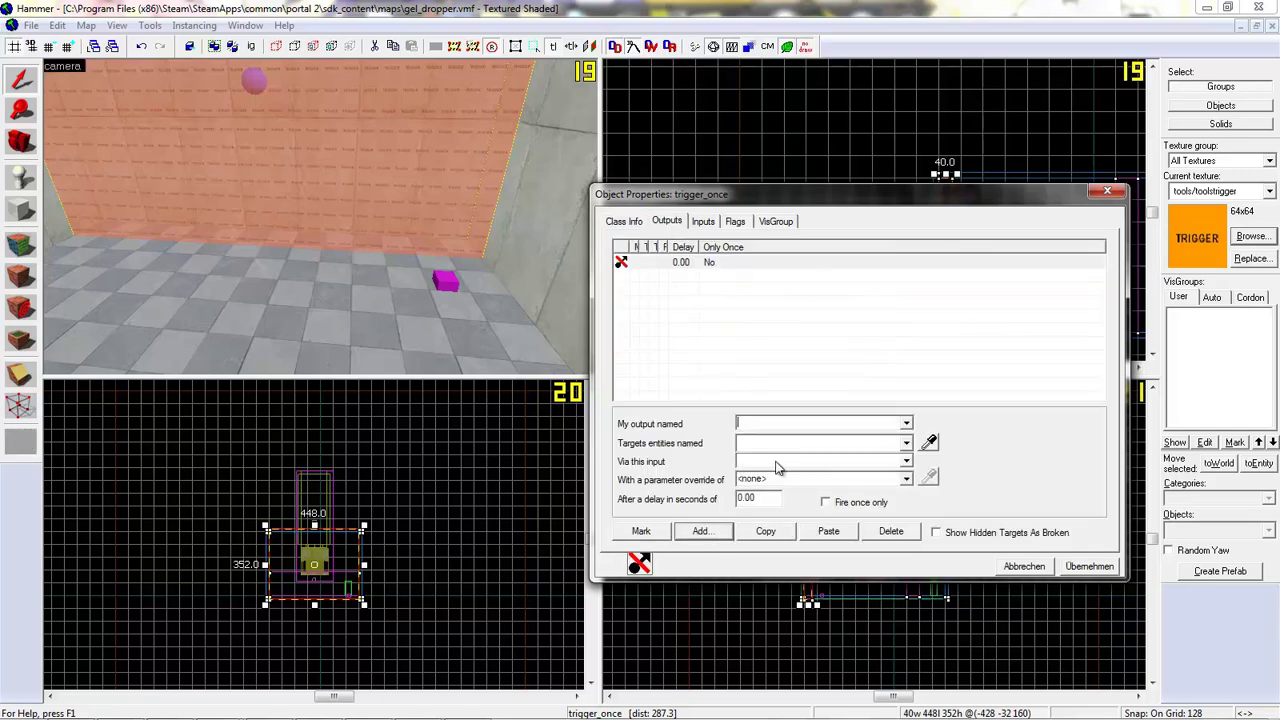
pyautogui.click(905, 423)
pyautogui.click(783, 452)
pyautogui.click(925, 443)
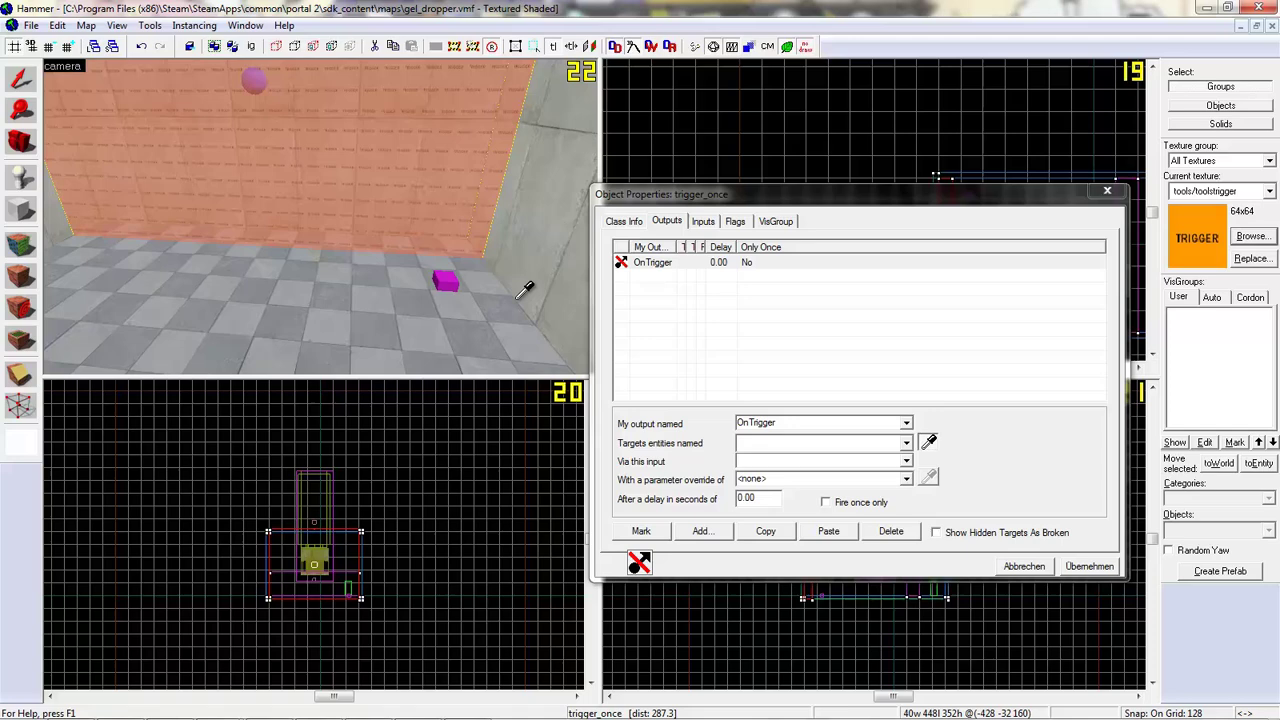
pyautogui.click(446, 282)
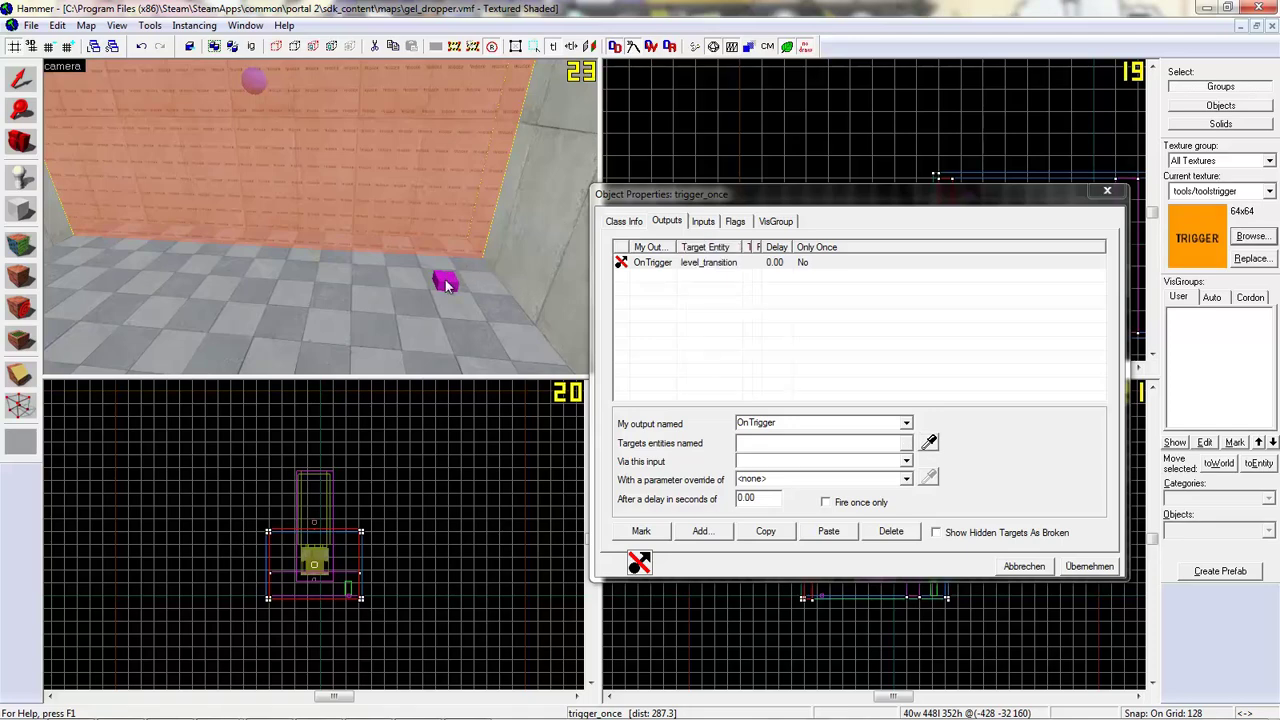
pyautogui.click(790, 456)
pyautogui.write('Command')
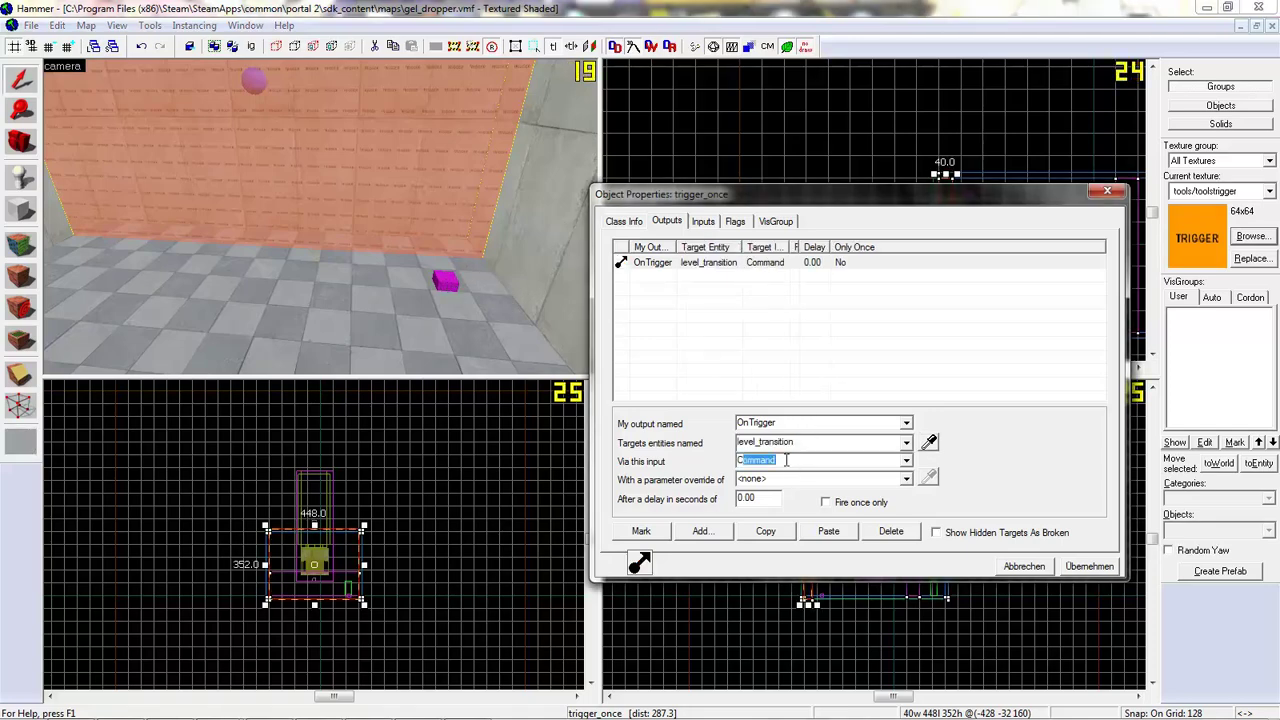
# Set the output's parameter override to "changelevel coop_flinging", apply it and close the trigger's properties.
pyautogui.click(786, 477)
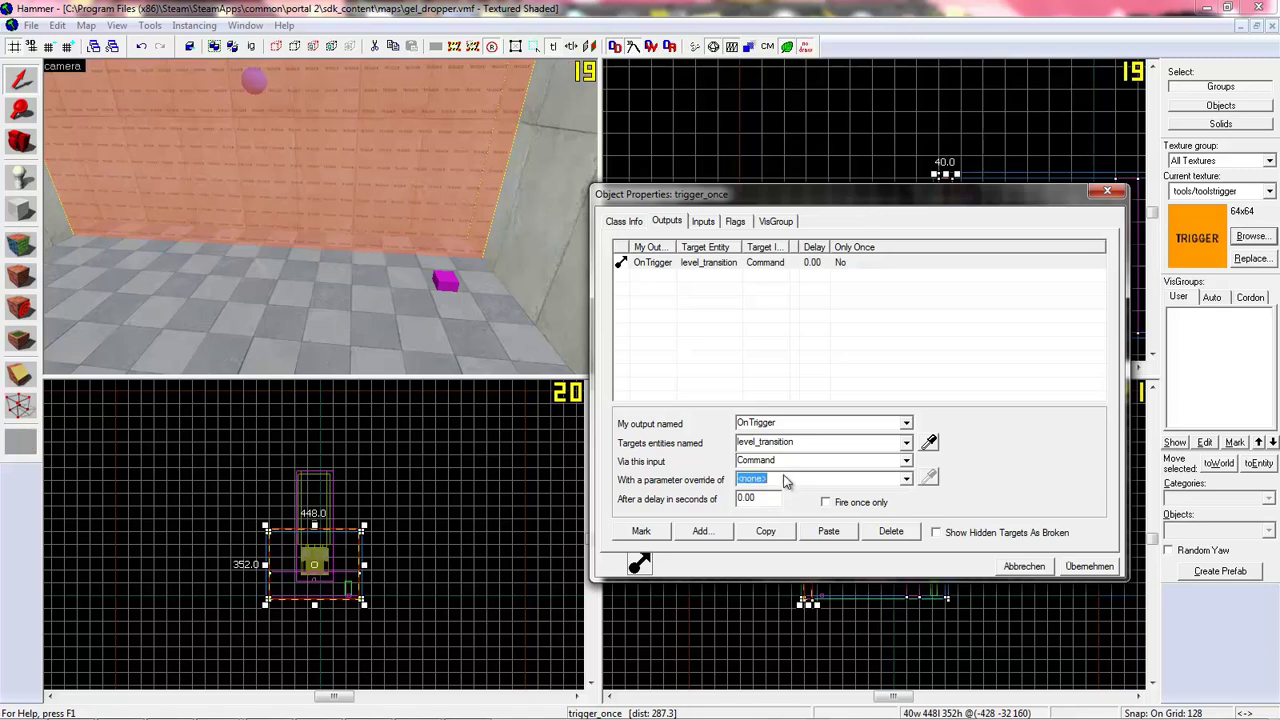
pyautogui.write('chang')
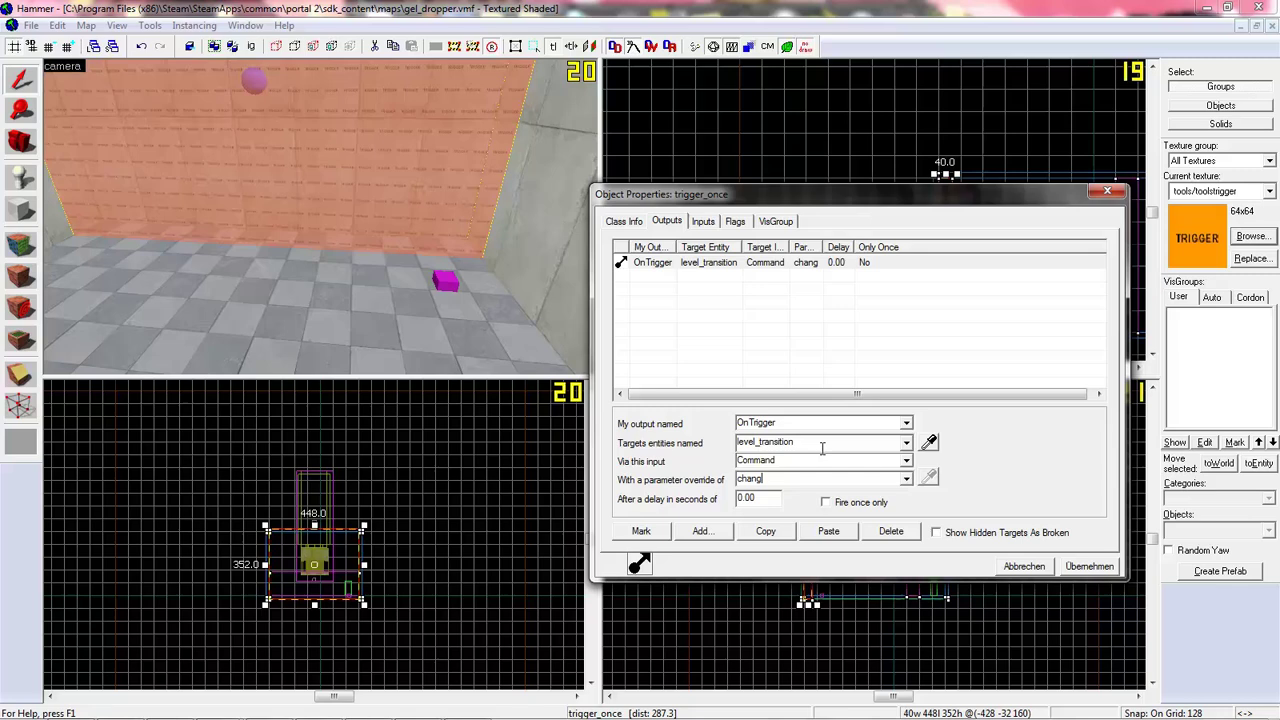
pyautogui.write('el')
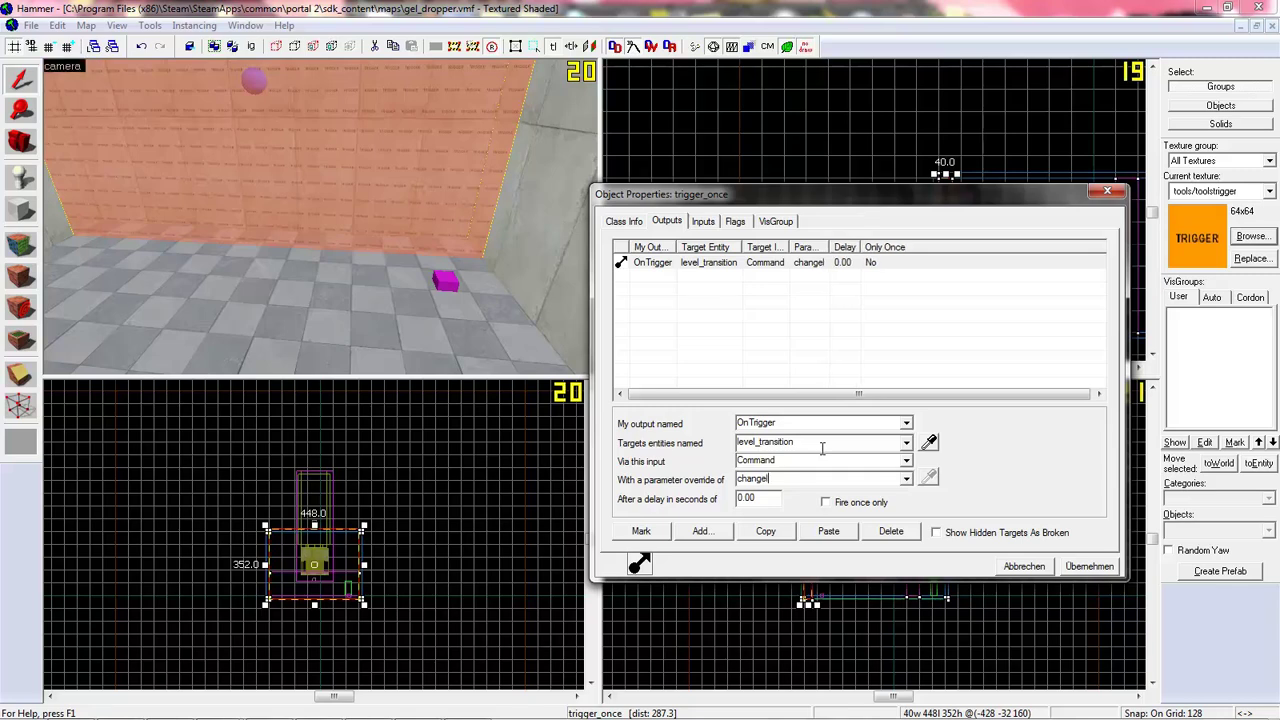
pyautogui.write('evel')
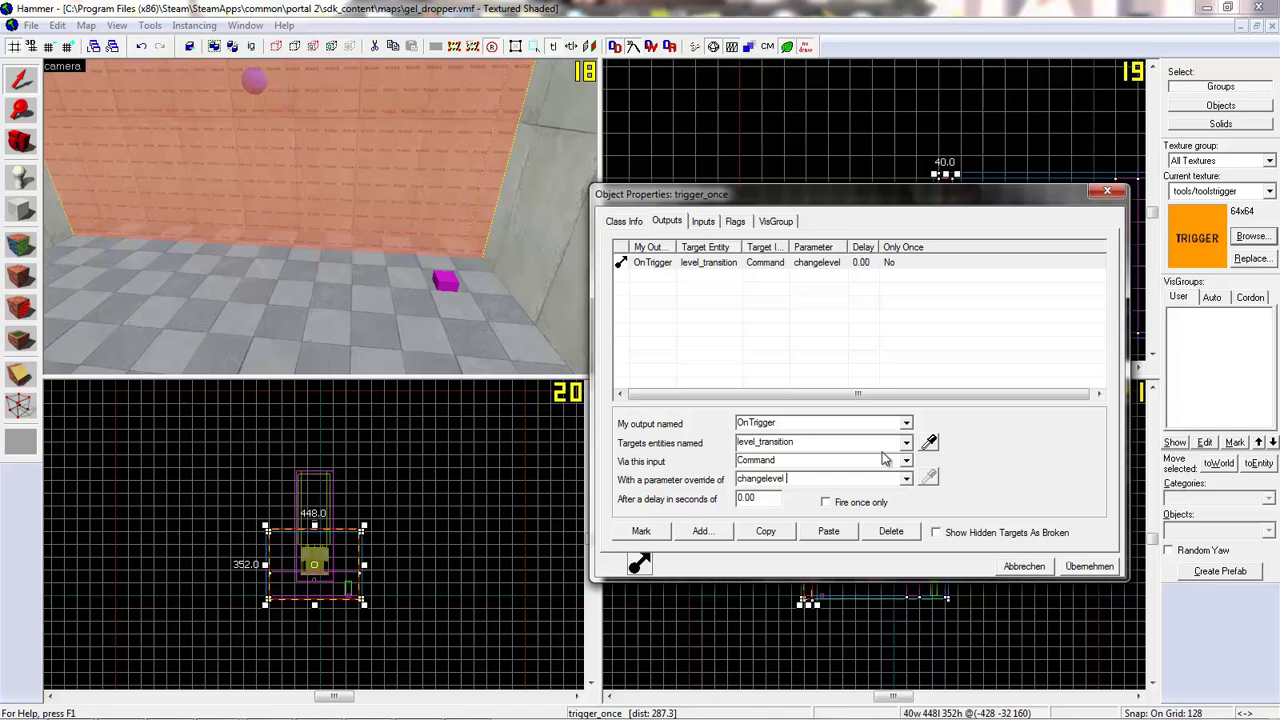
pyautogui.click(870, 197)
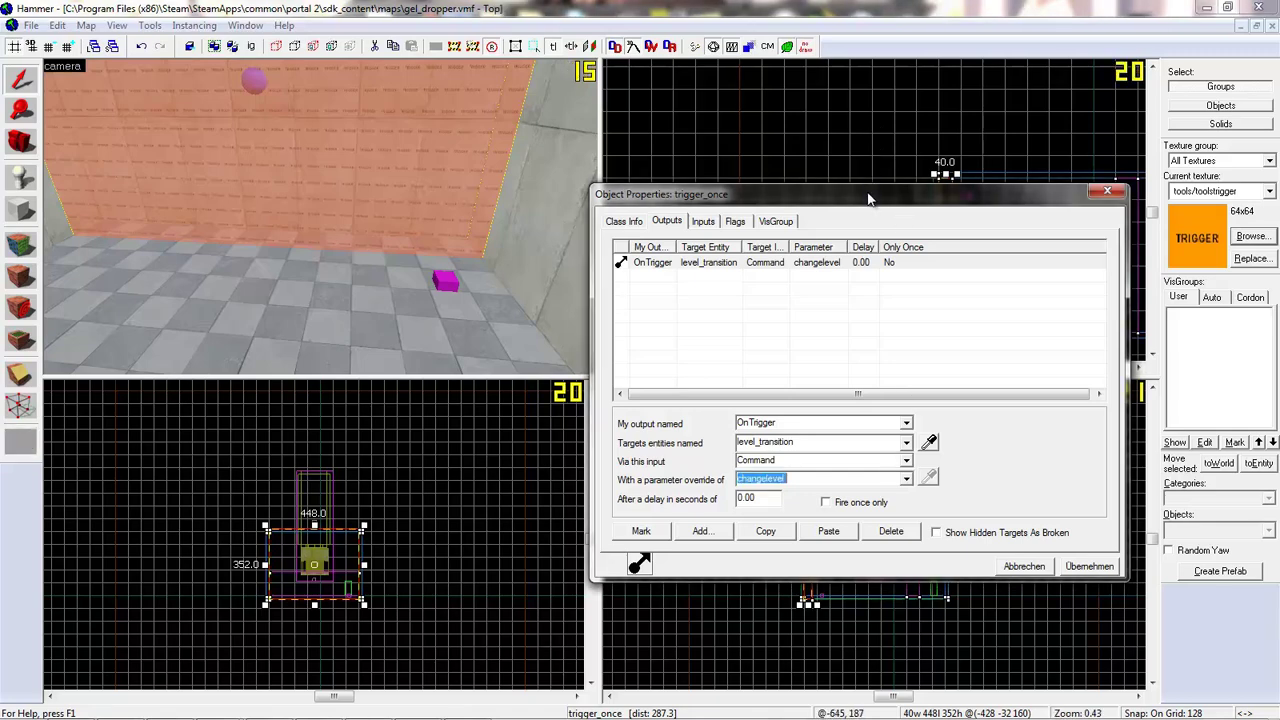
pyautogui.click(816, 479)
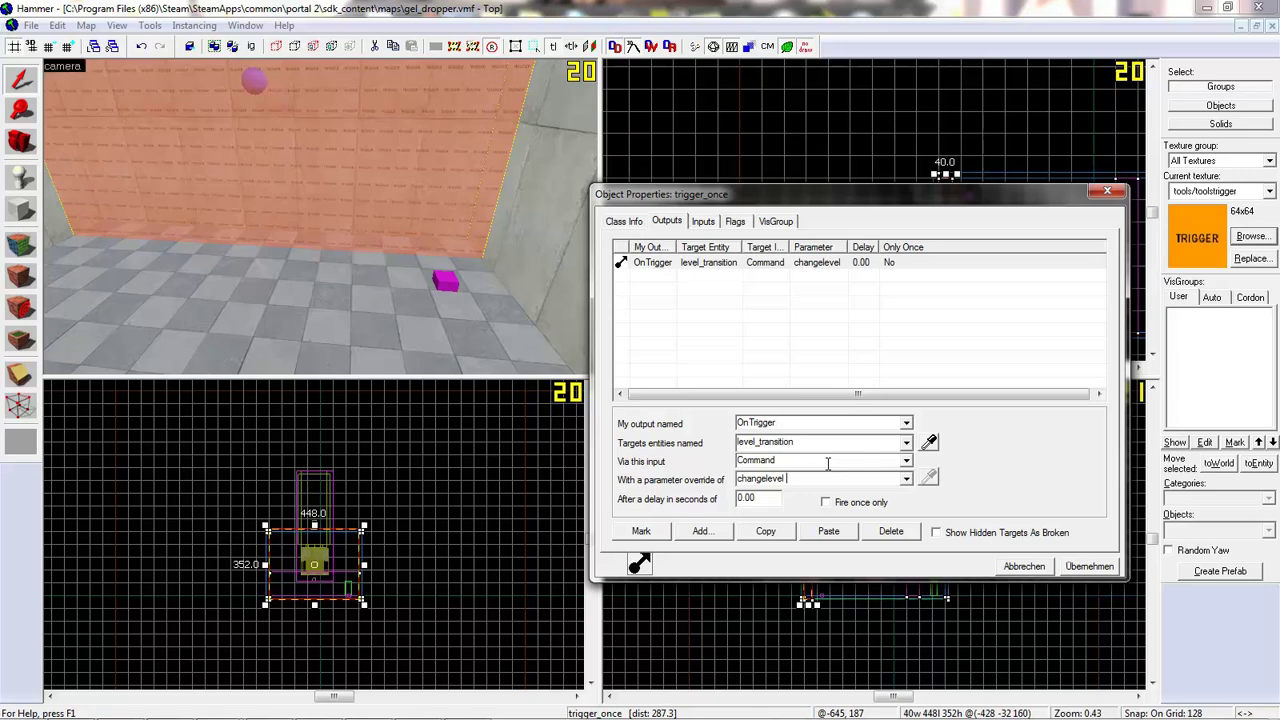
pyautogui.write('co')
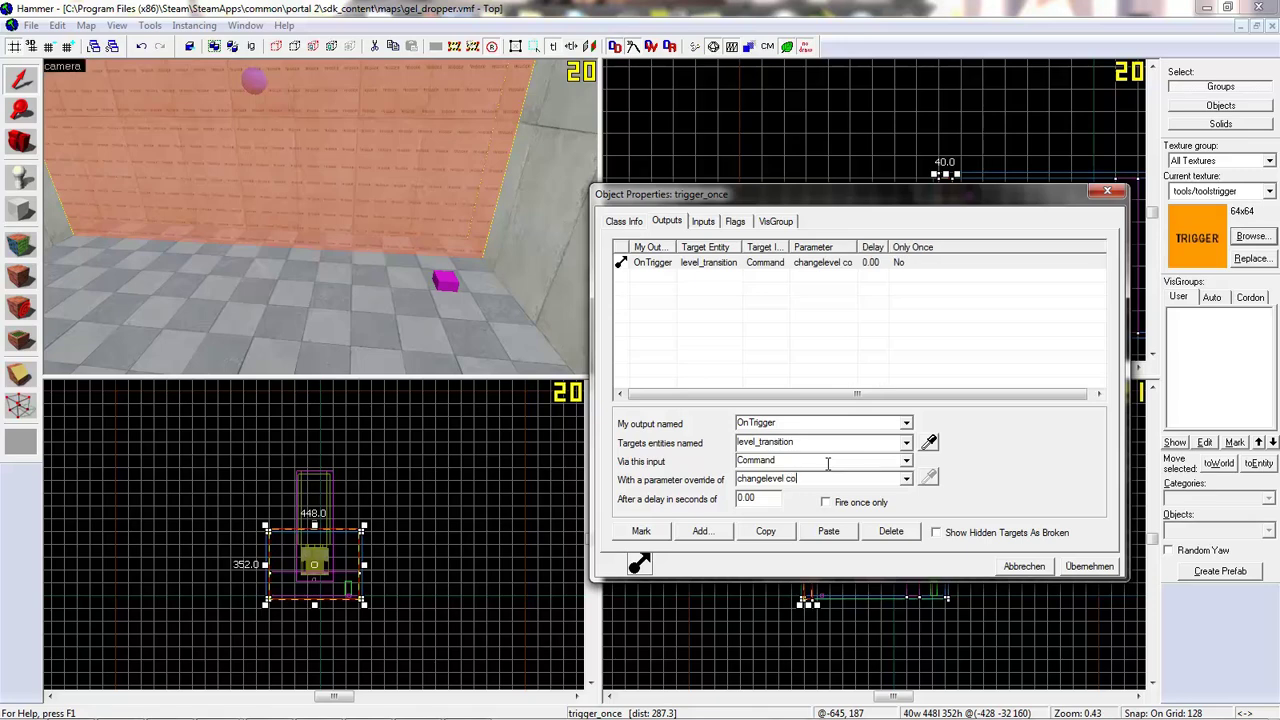
pyautogui.write('op')
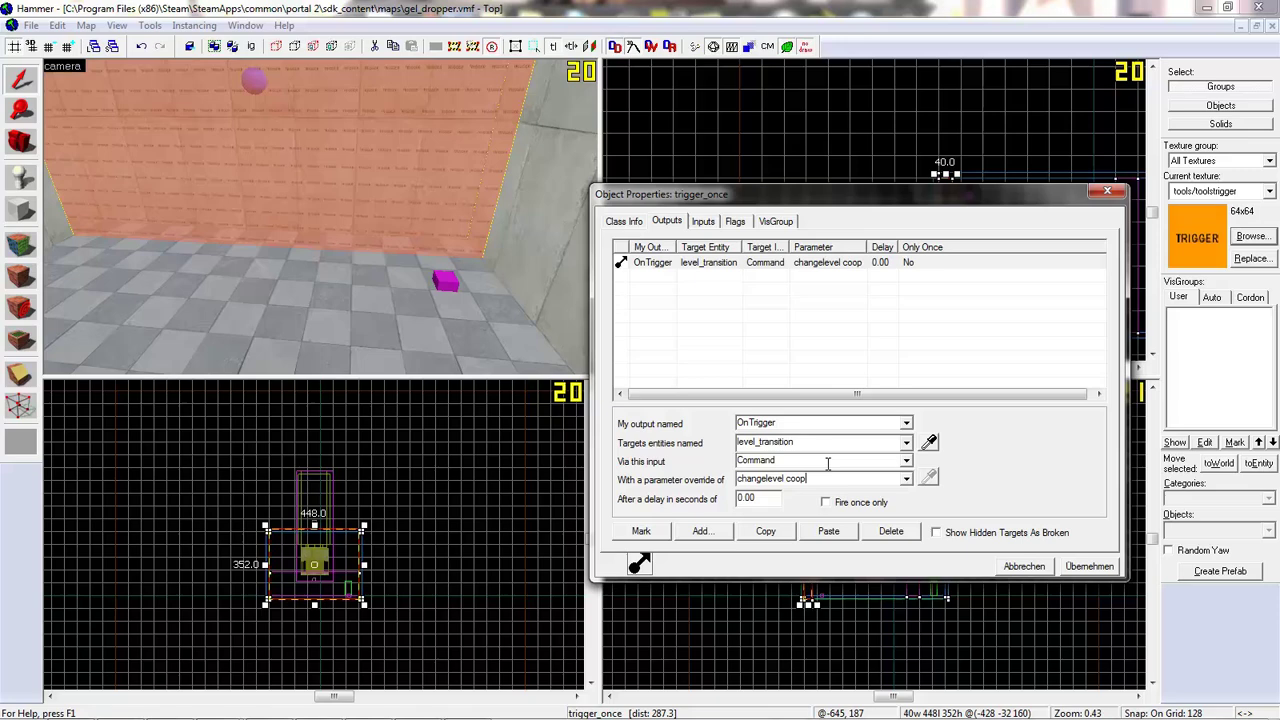
pyautogui.write('_flinging')
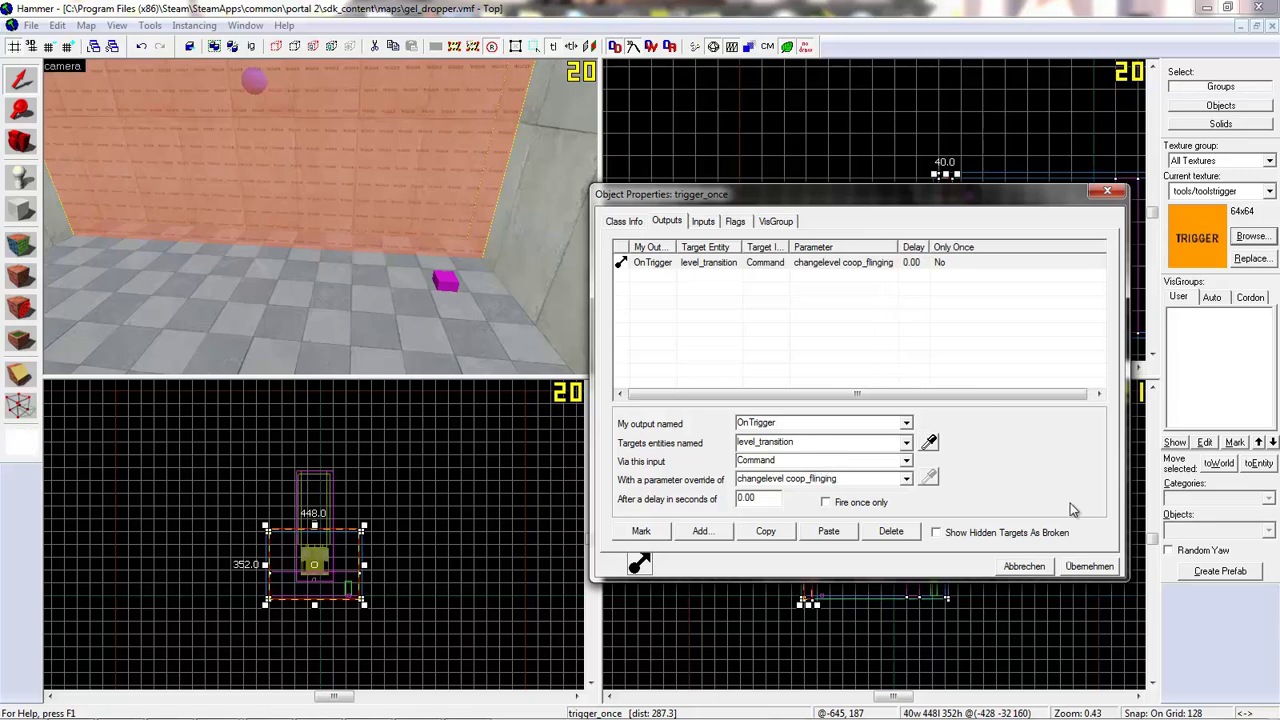
pyautogui.click(1082, 569)
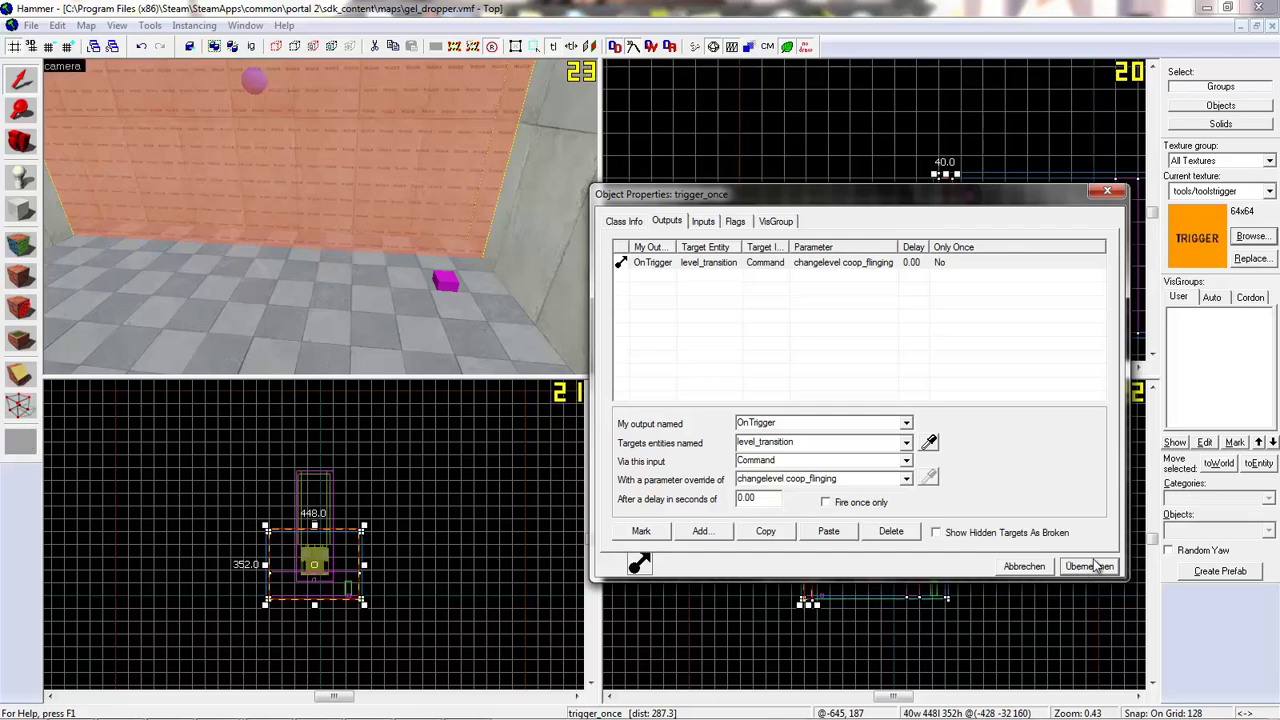
pyautogui.click(1110, 191)
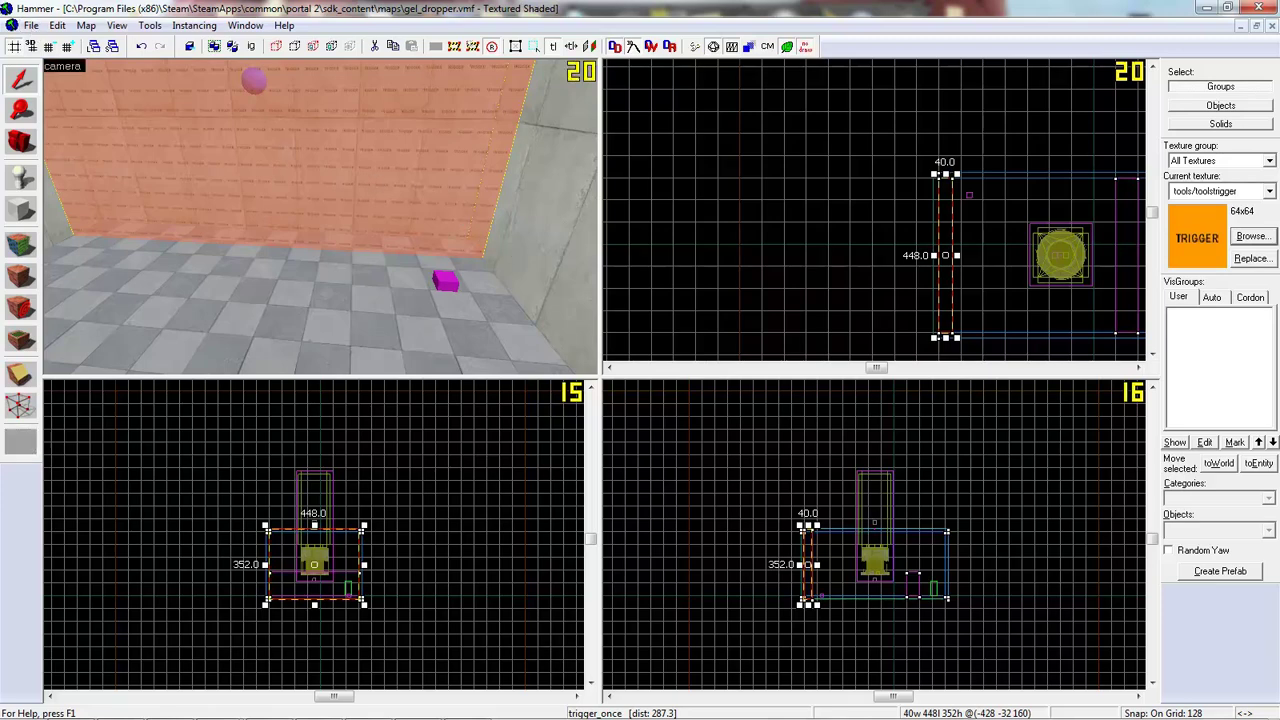
# Run the map and walk through the room into the trigger in-game to test the level transition.
pyautogui.click(31, 25)
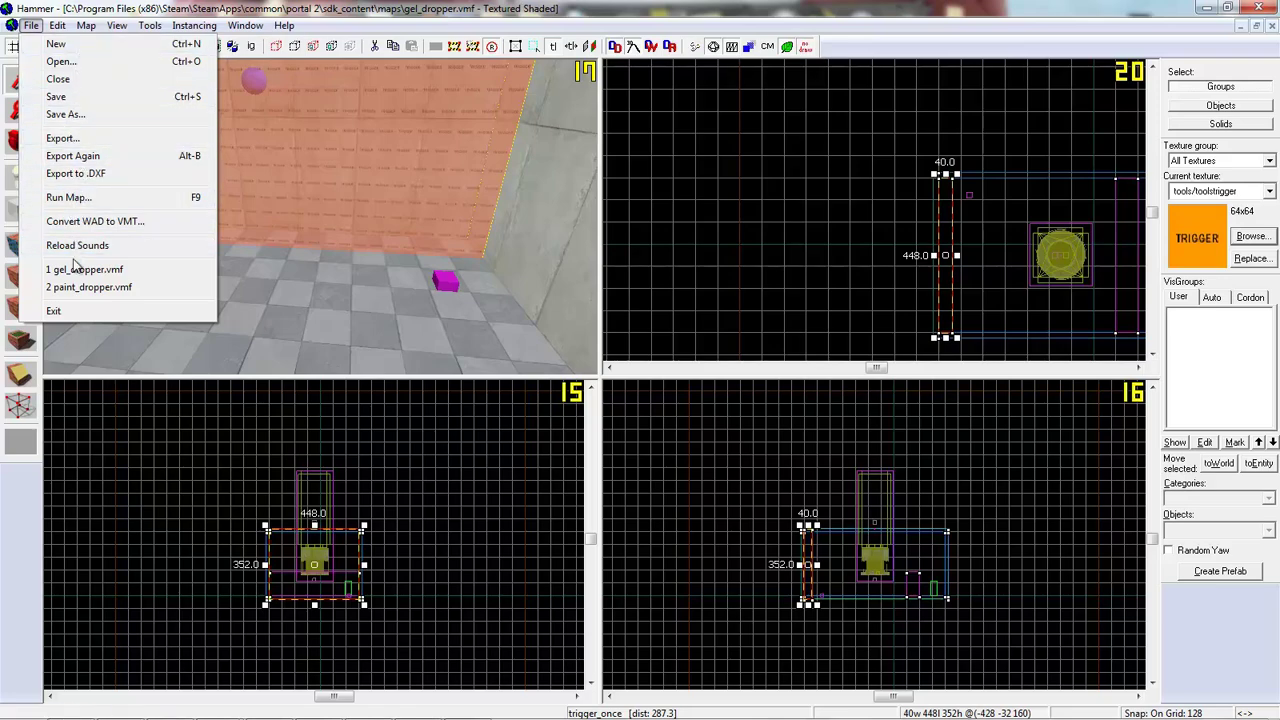
pyautogui.click(78, 198)
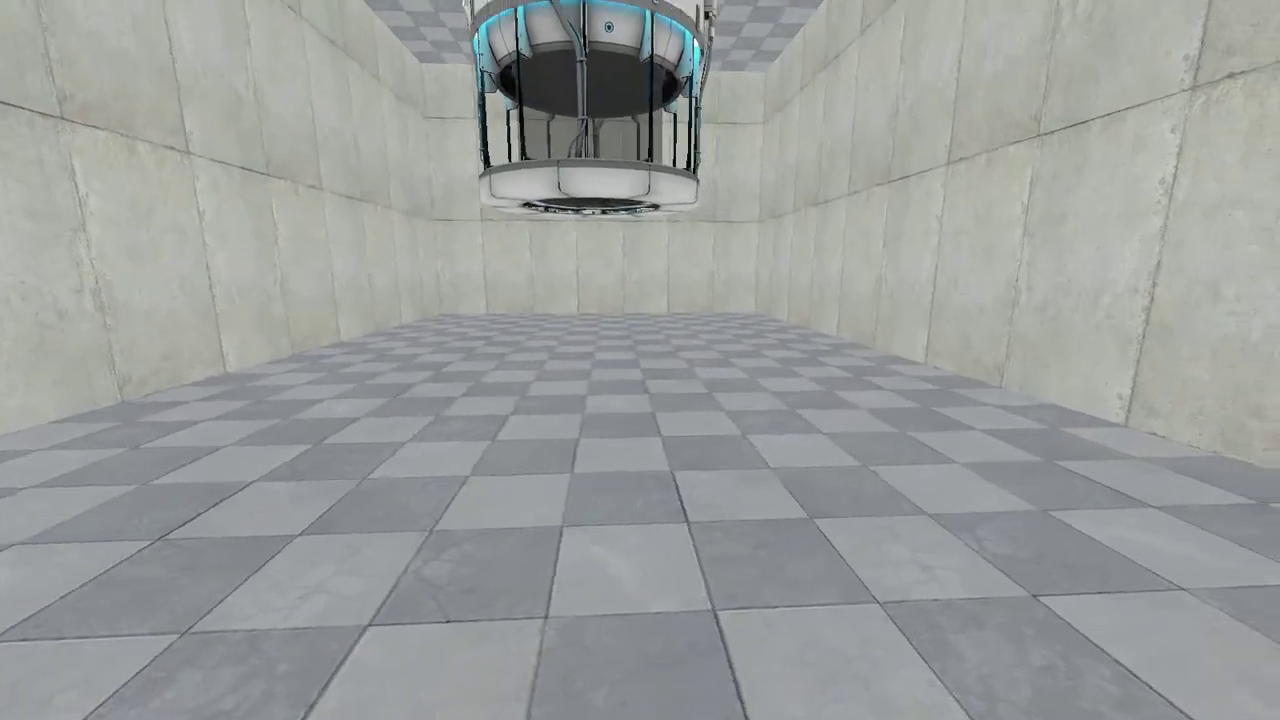
pyautogui.press('w')
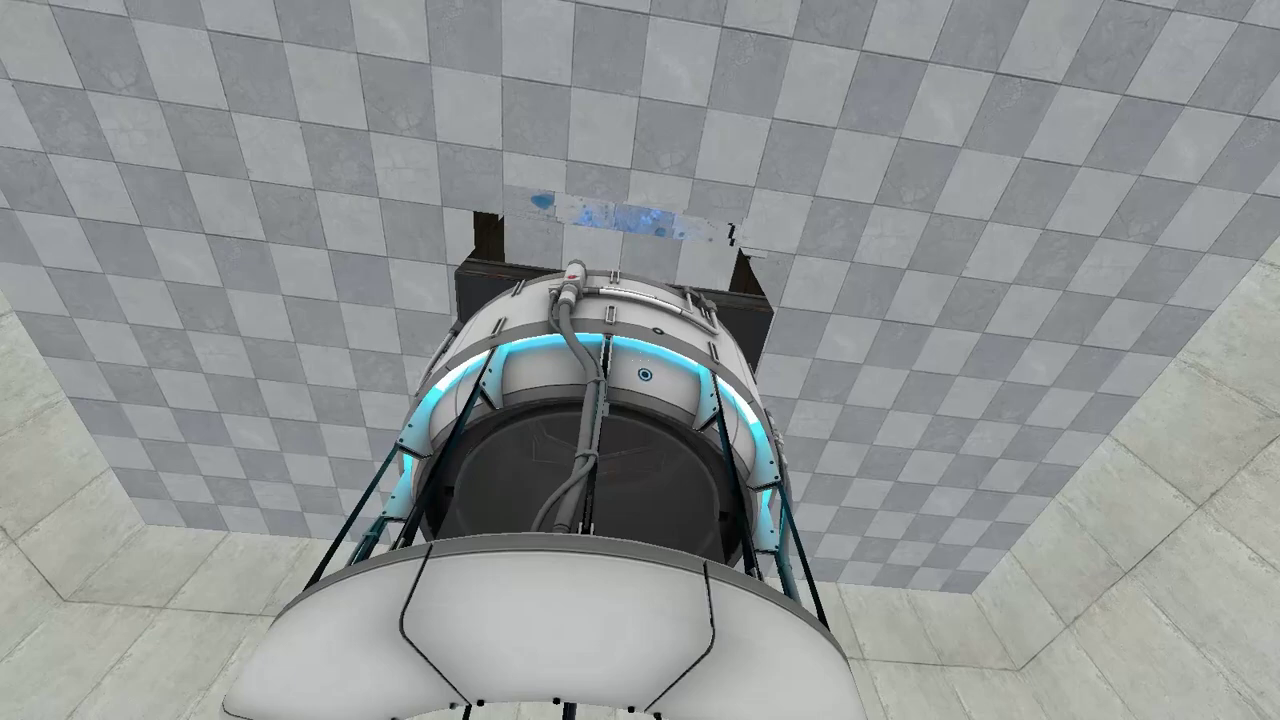
pyautogui.press('a')
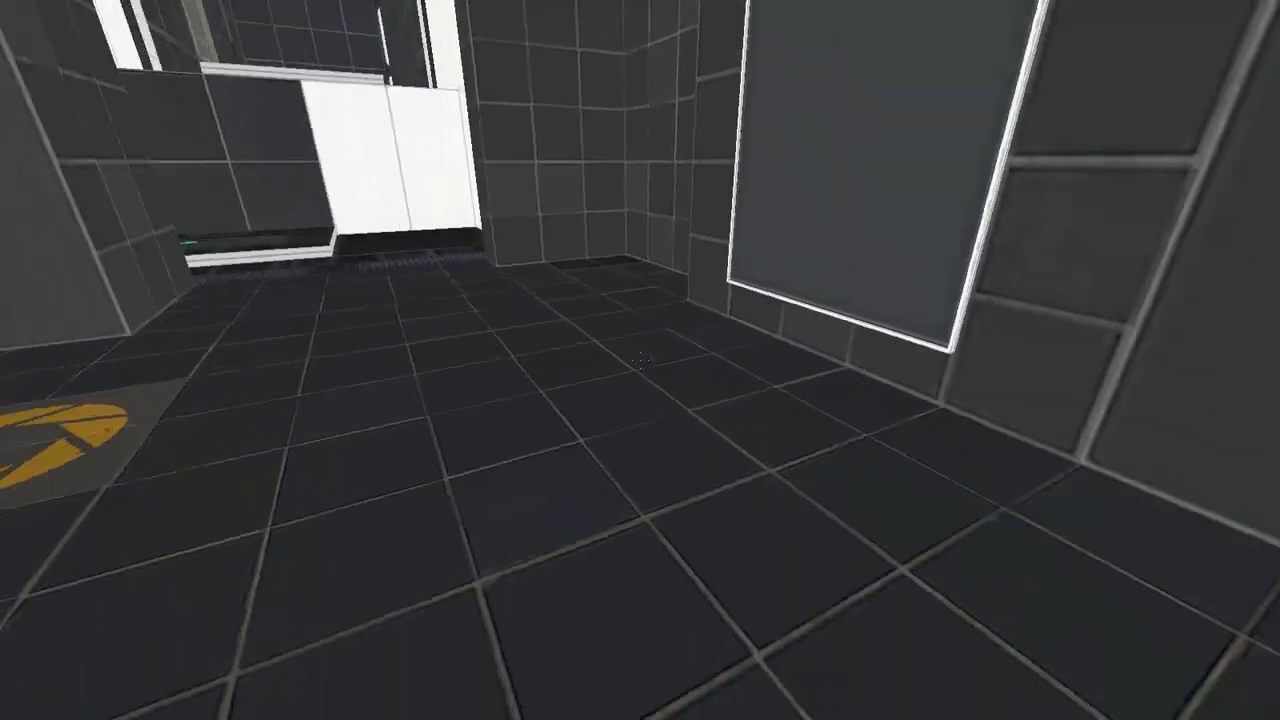
pyautogui.press('w')
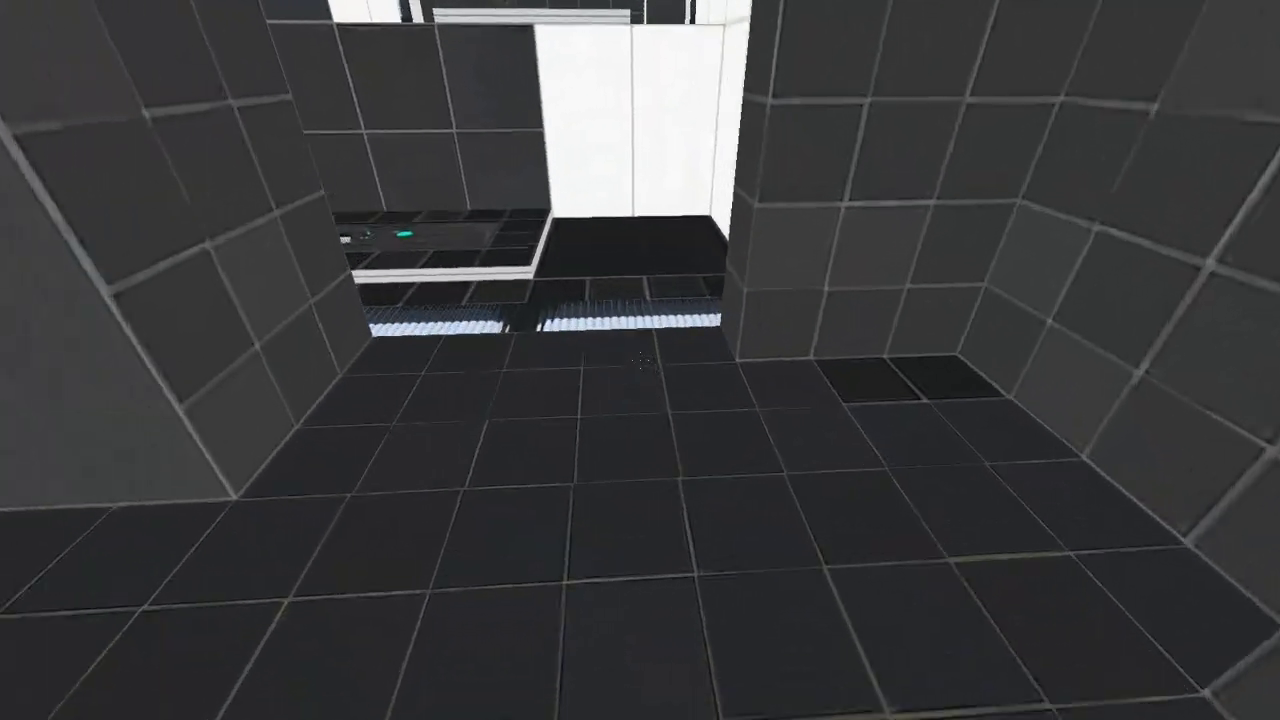
pyautogui.press('w')
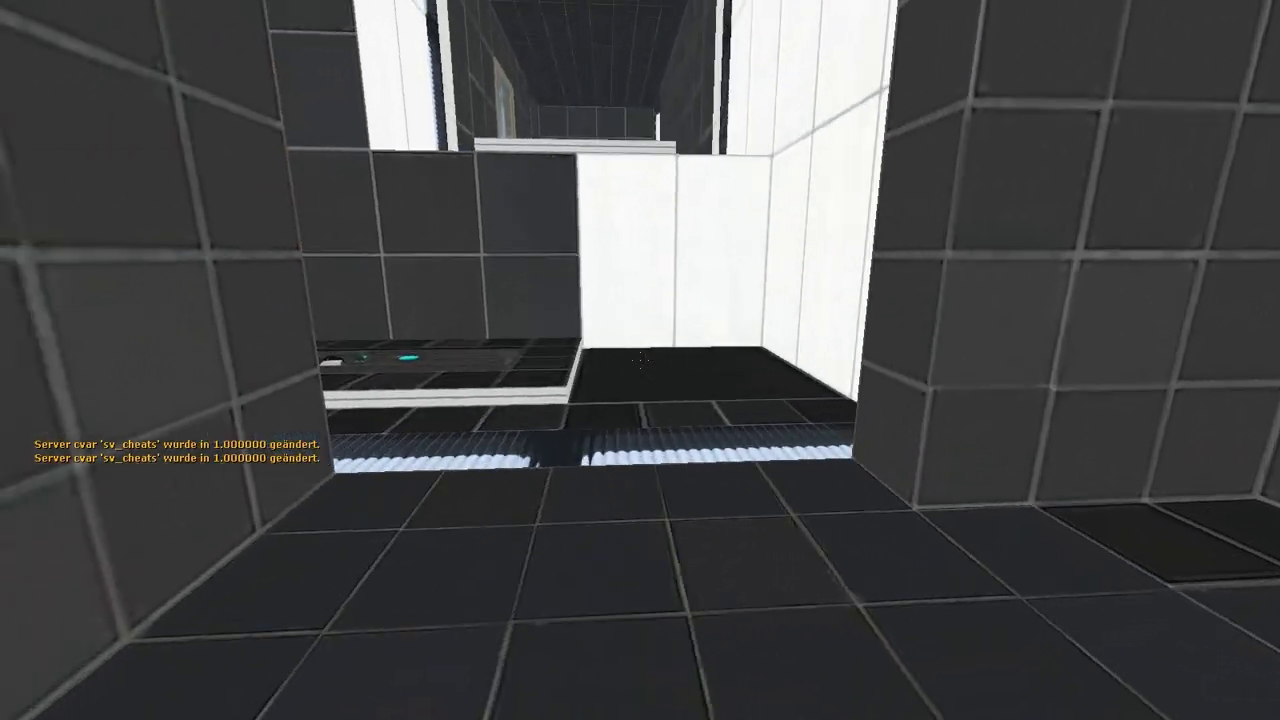
pyautogui.press('s')
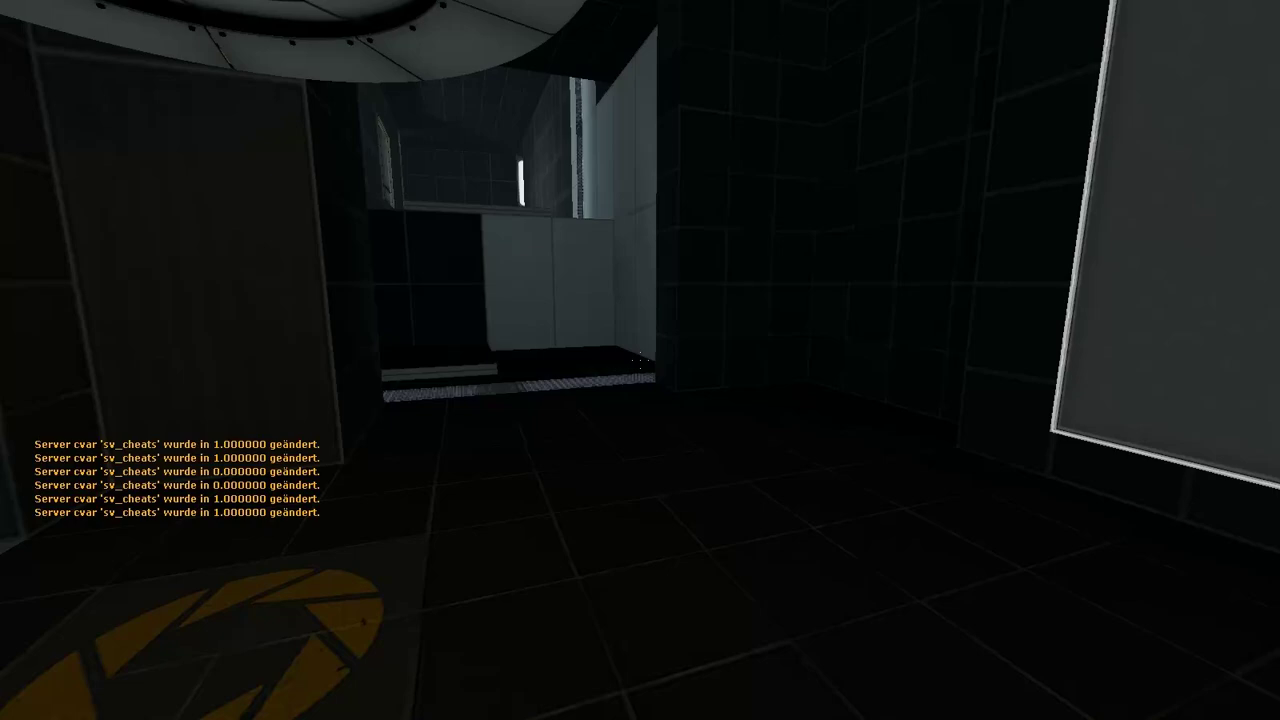
pyautogui.press('s')
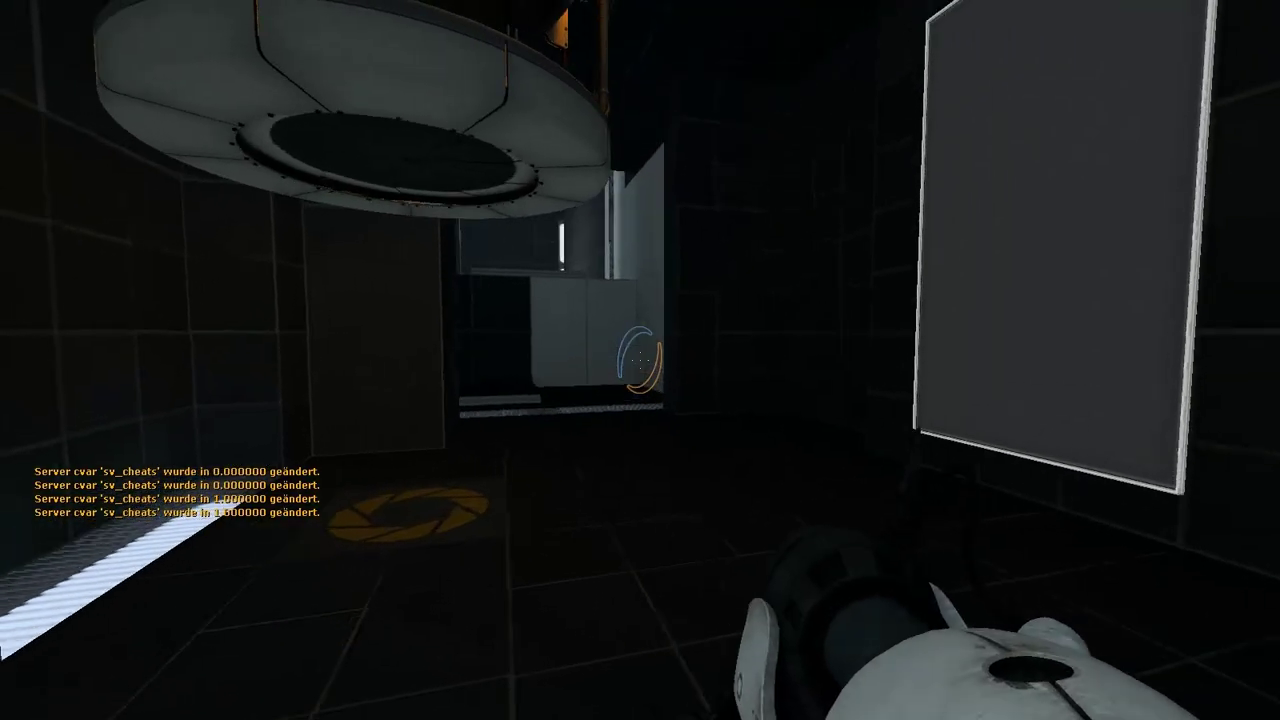
pyautogui.press('w')
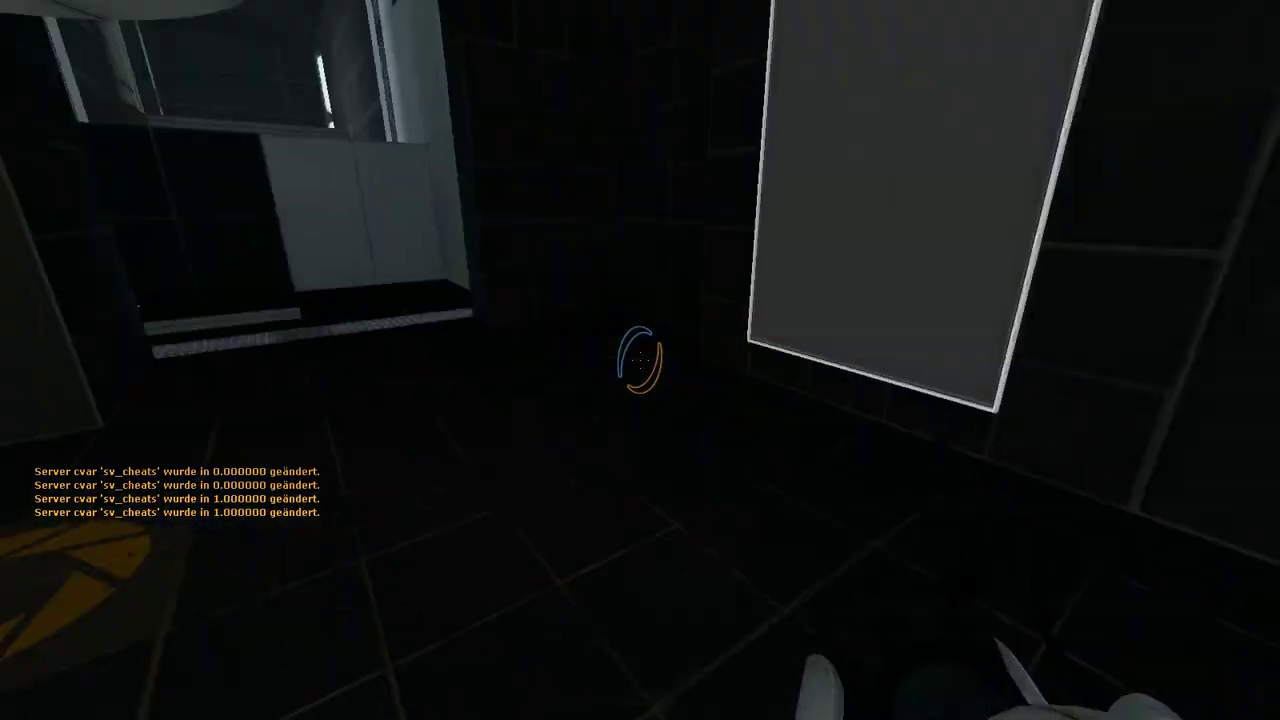
pyautogui.press('w')
pyautogui.rightClick(640, 360)
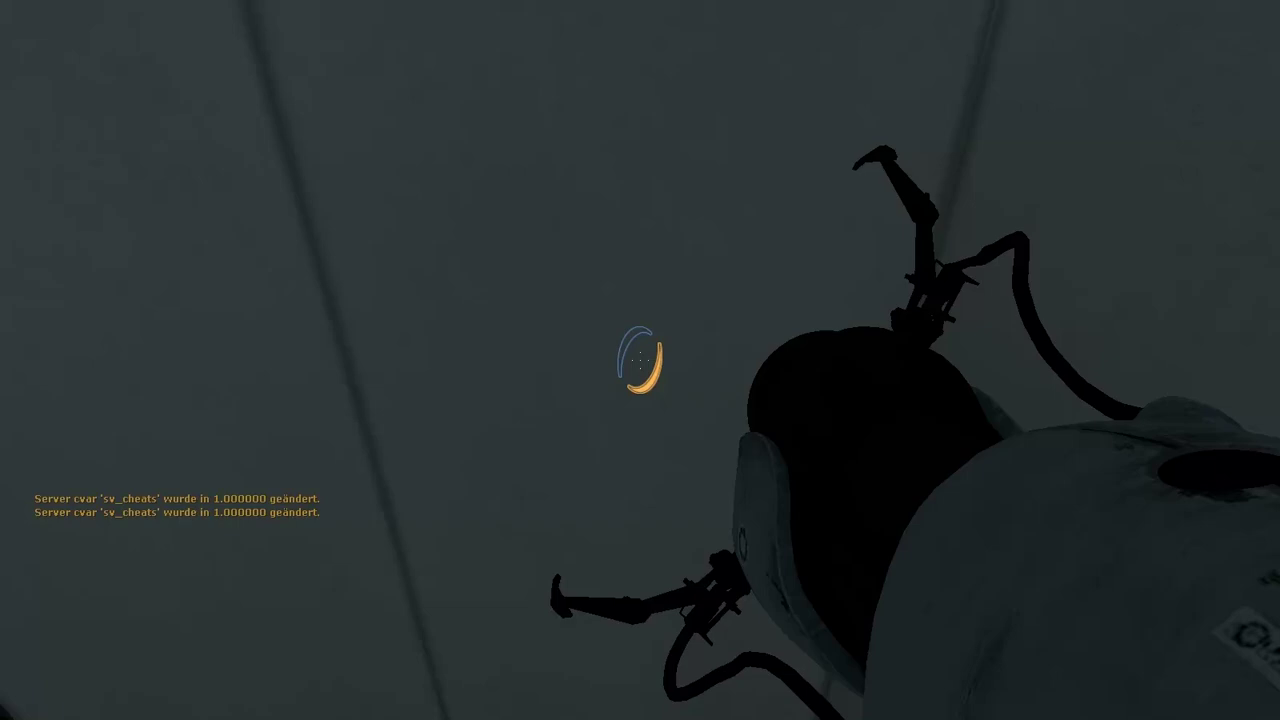
pyautogui.click(640, 360)
pyautogui.press('w')
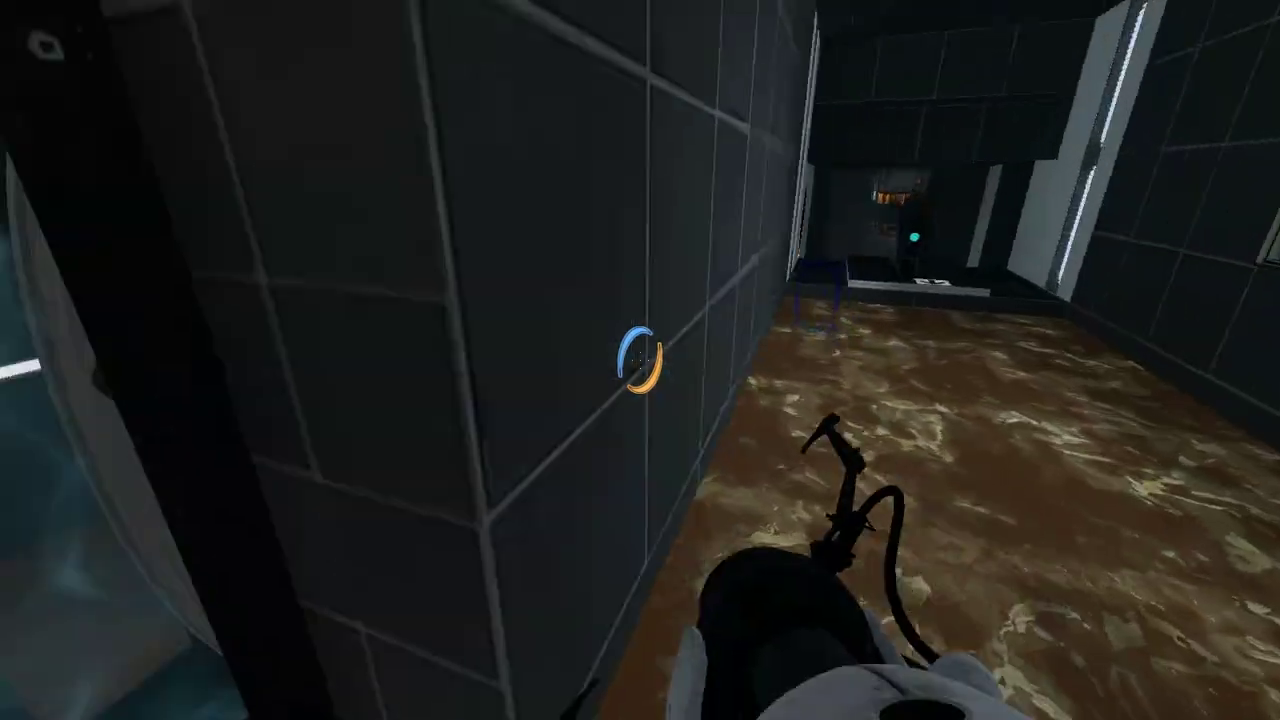
pyautogui.press('w')
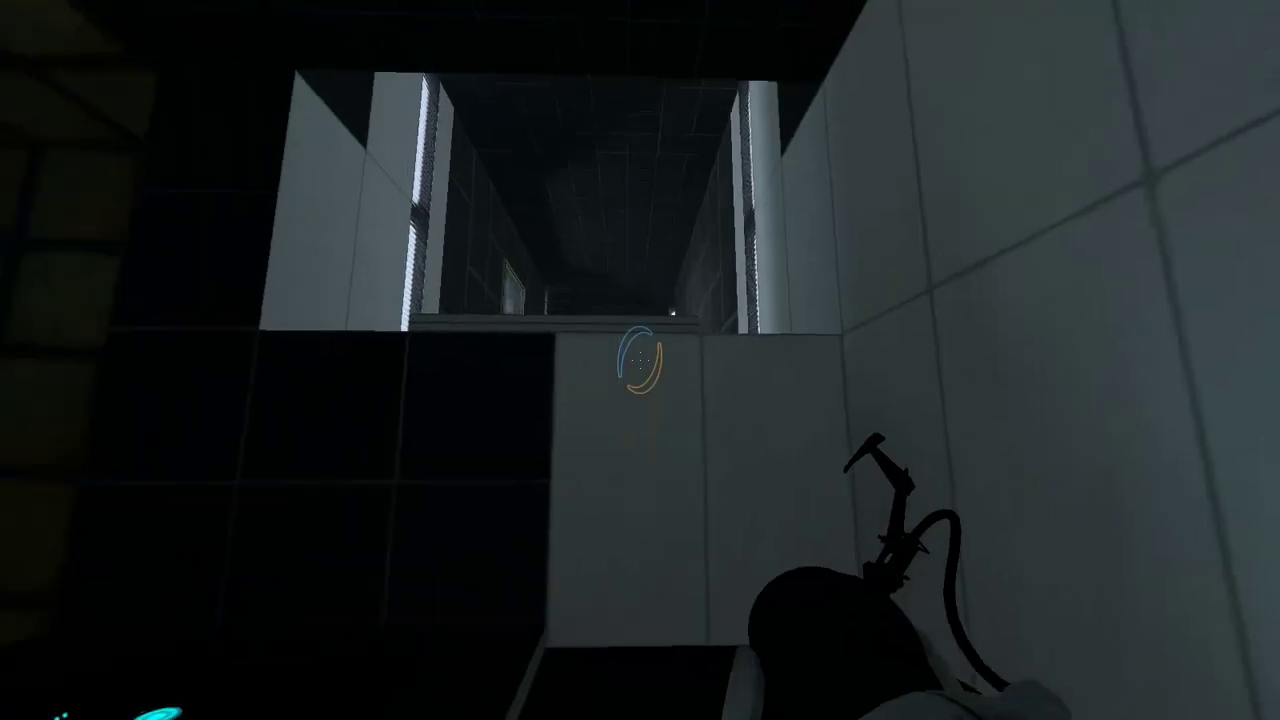
pyautogui.rightClick(640, 360)
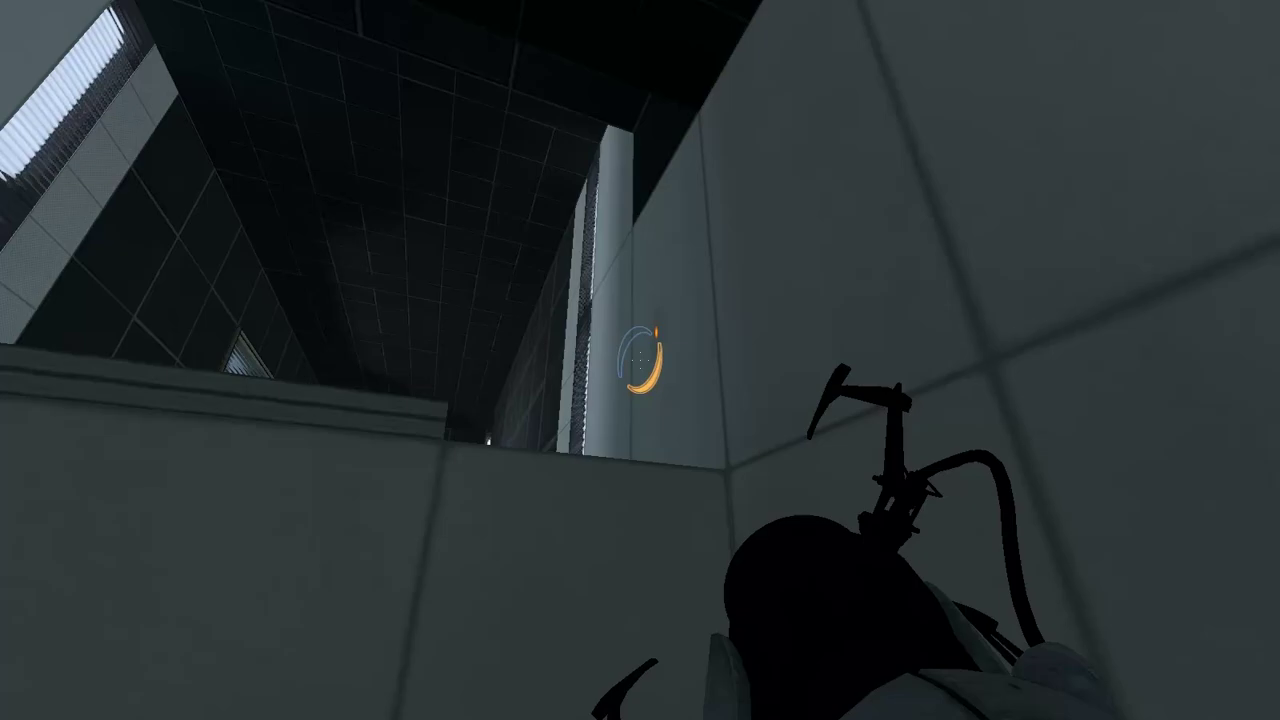
pyautogui.click(640, 360)
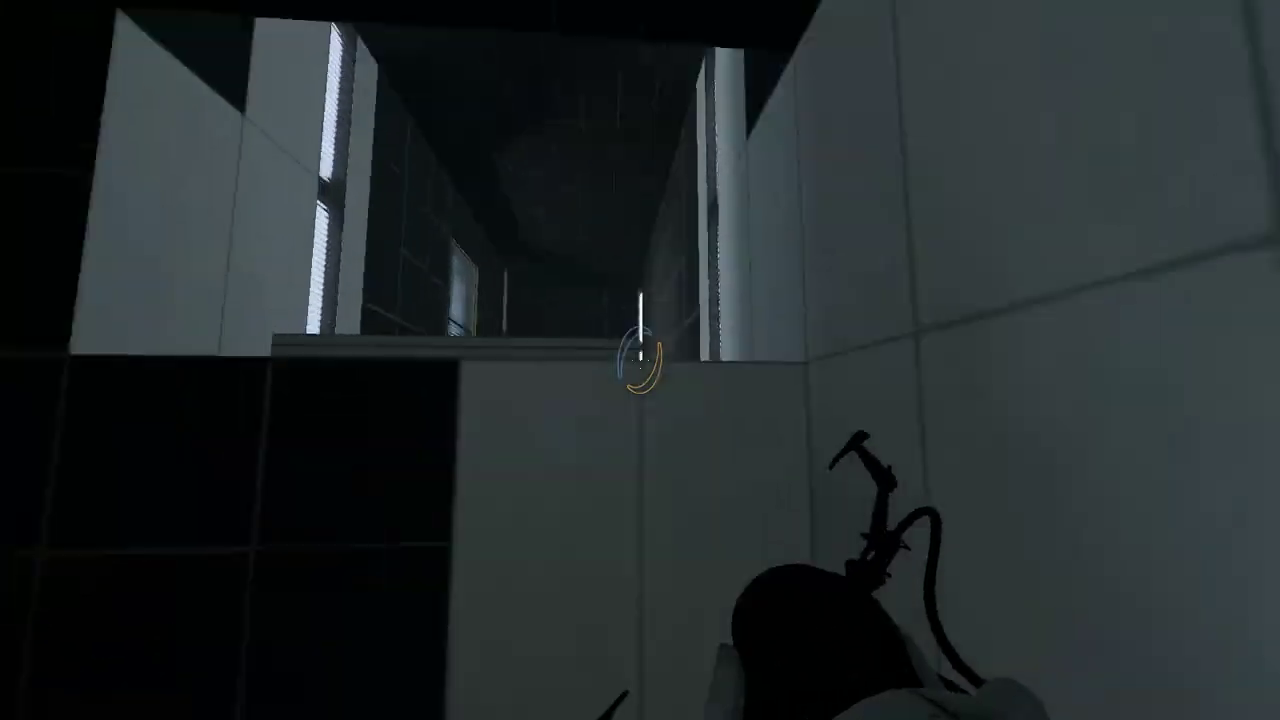
pyautogui.rightClick(640, 360)
pyautogui.click(640, 360)
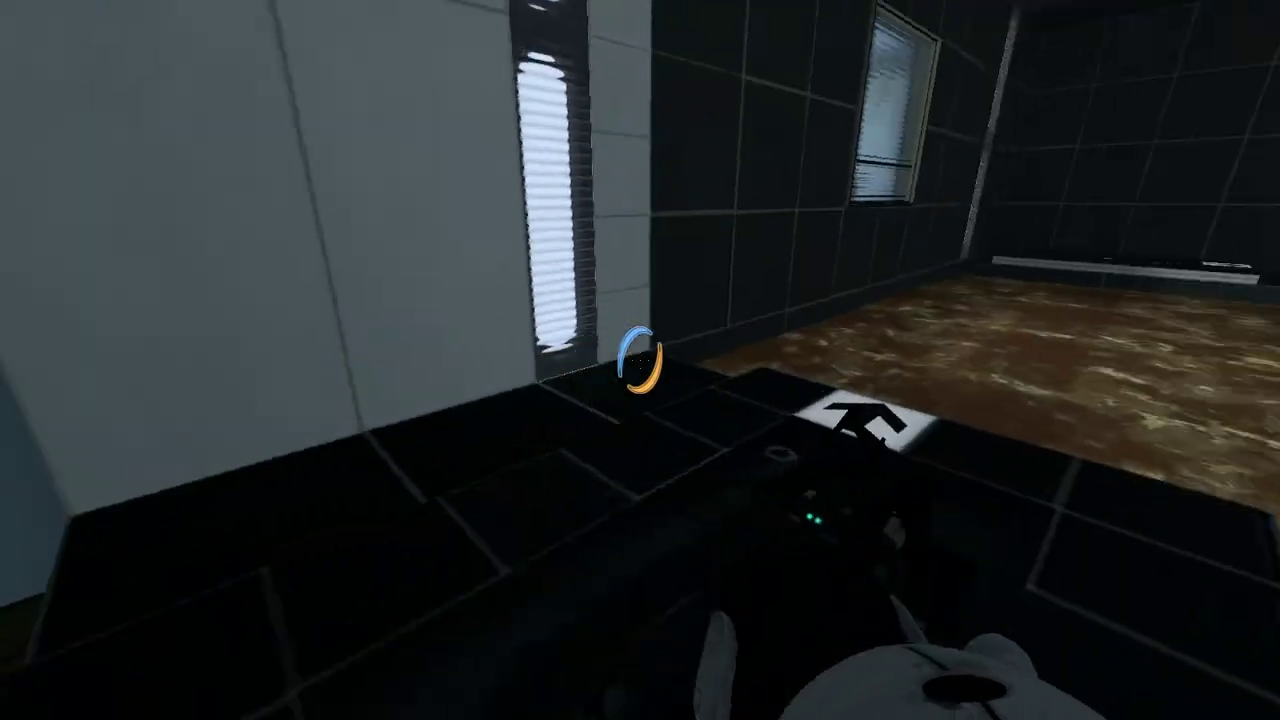
pyautogui.press('w')
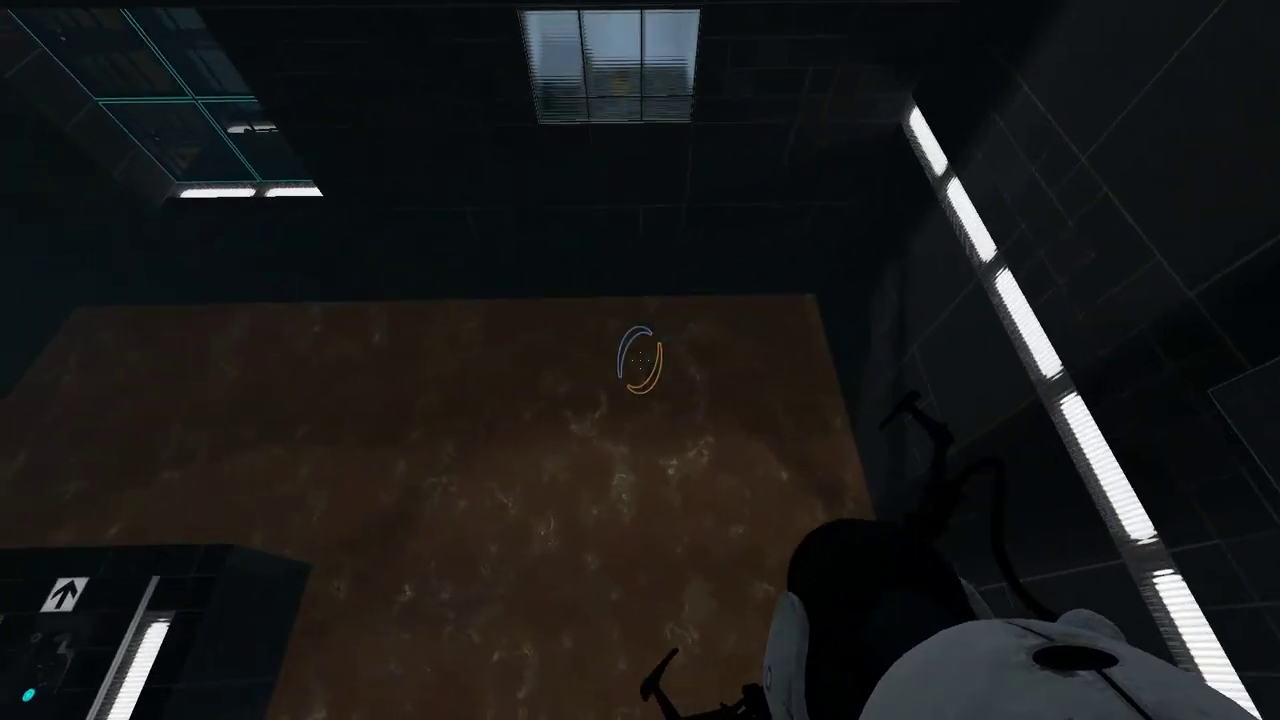